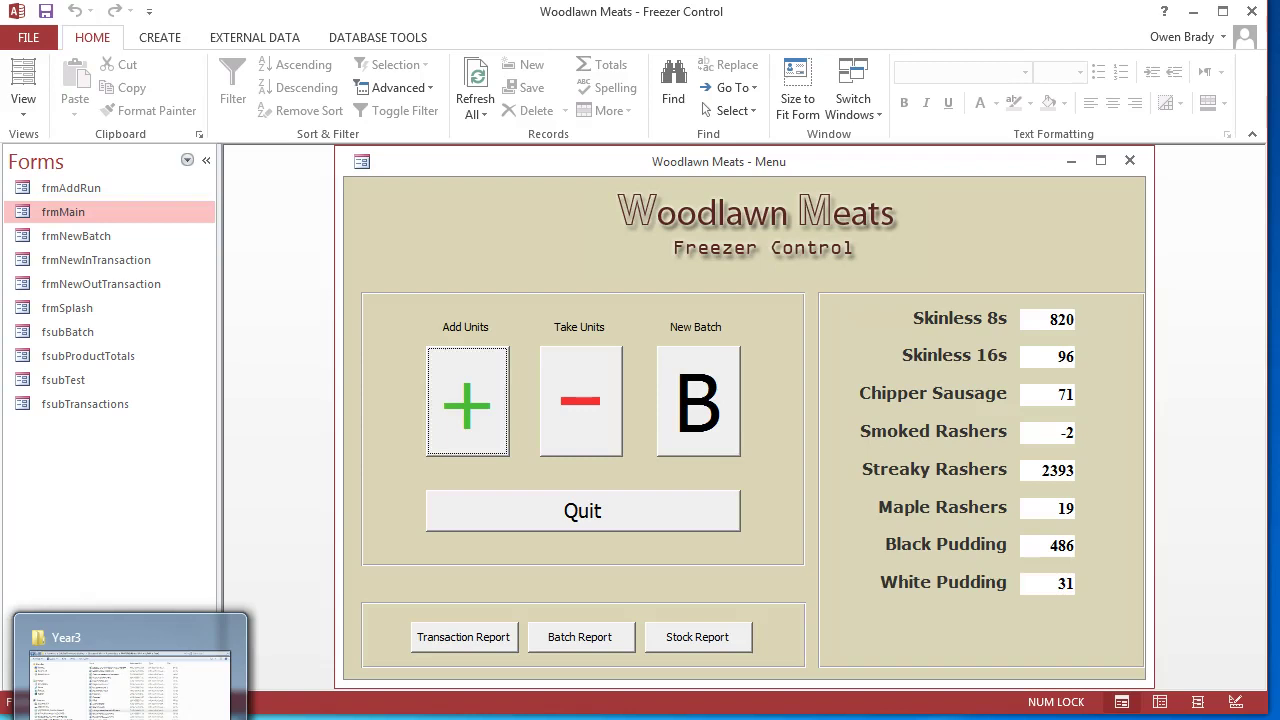
# - Test the Add Units and New Batch forms from the menu, closing each one
pyautogui.moveTo(712, 162); pyautogui.dragTo(692, 160)
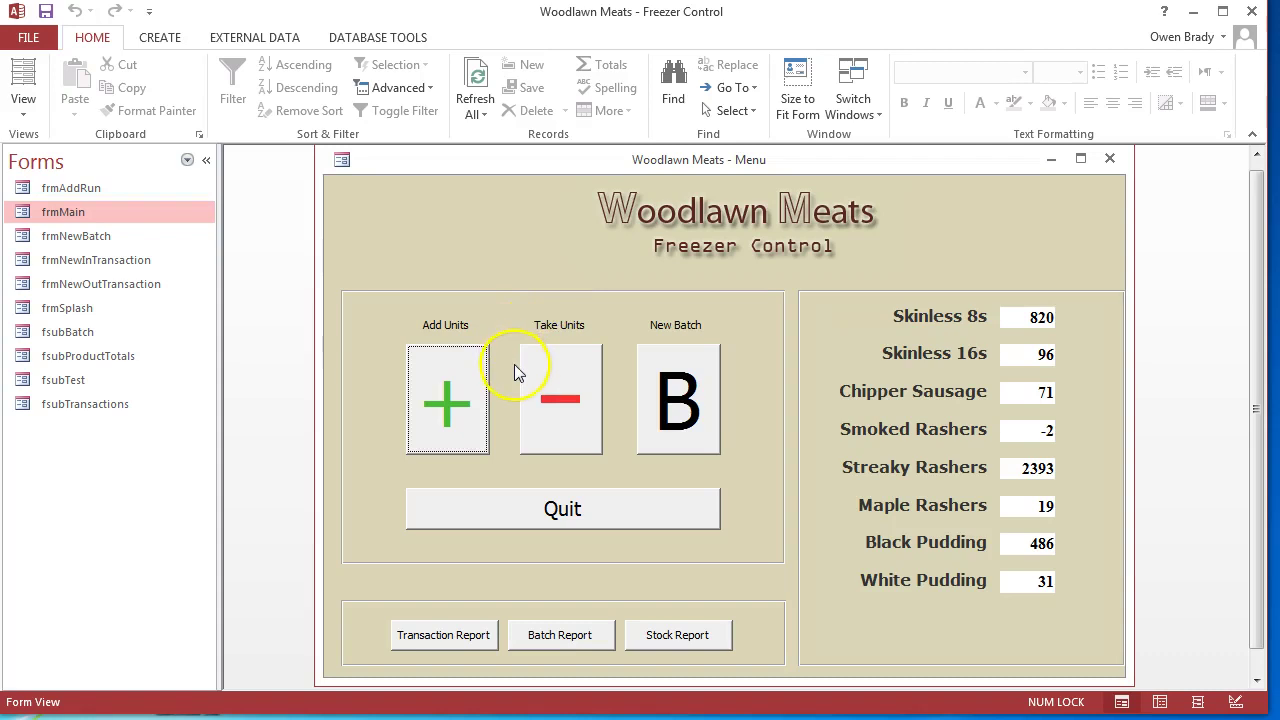
pyautogui.click(467, 412)
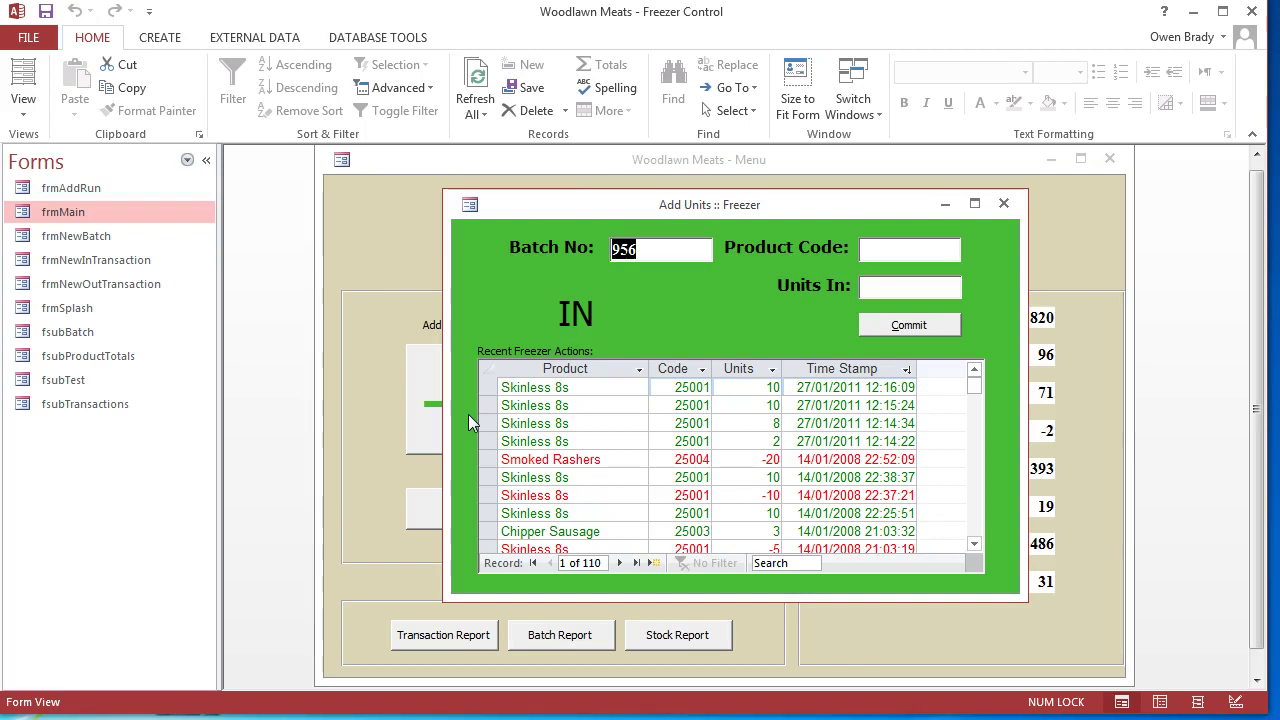
pyautogui.click(1004, 203)
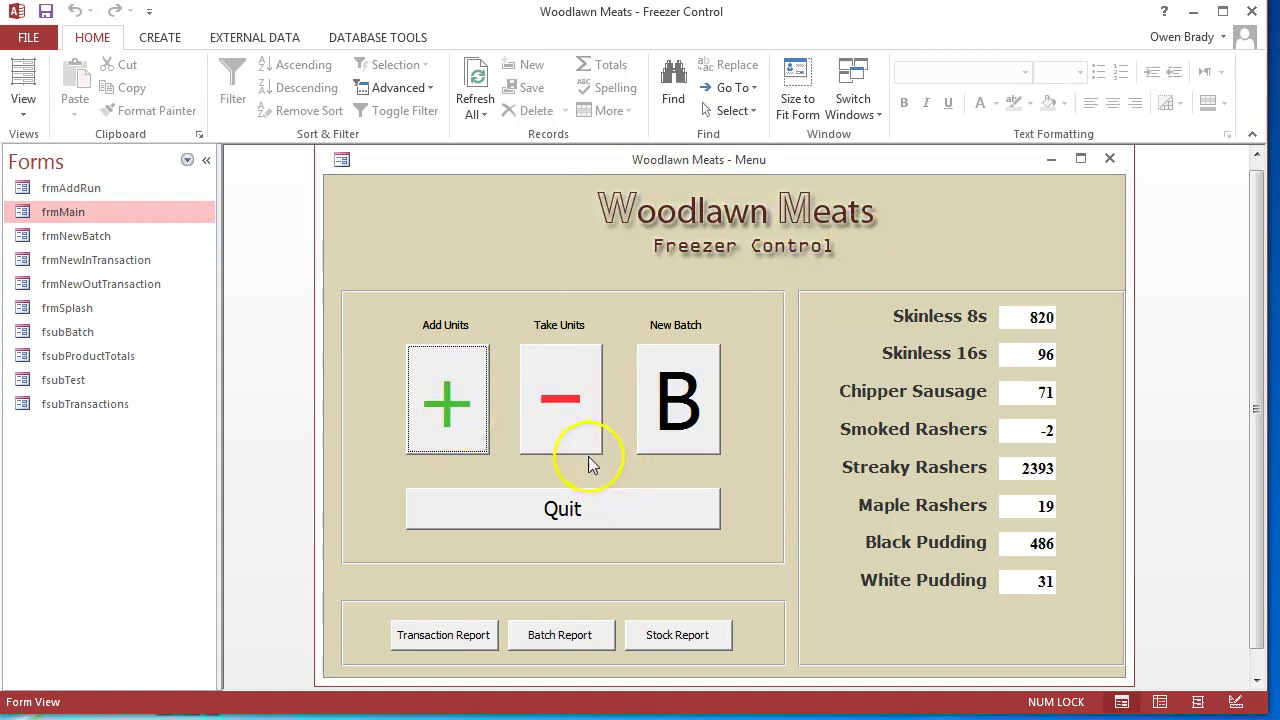
pyautogui.click(646, 430)
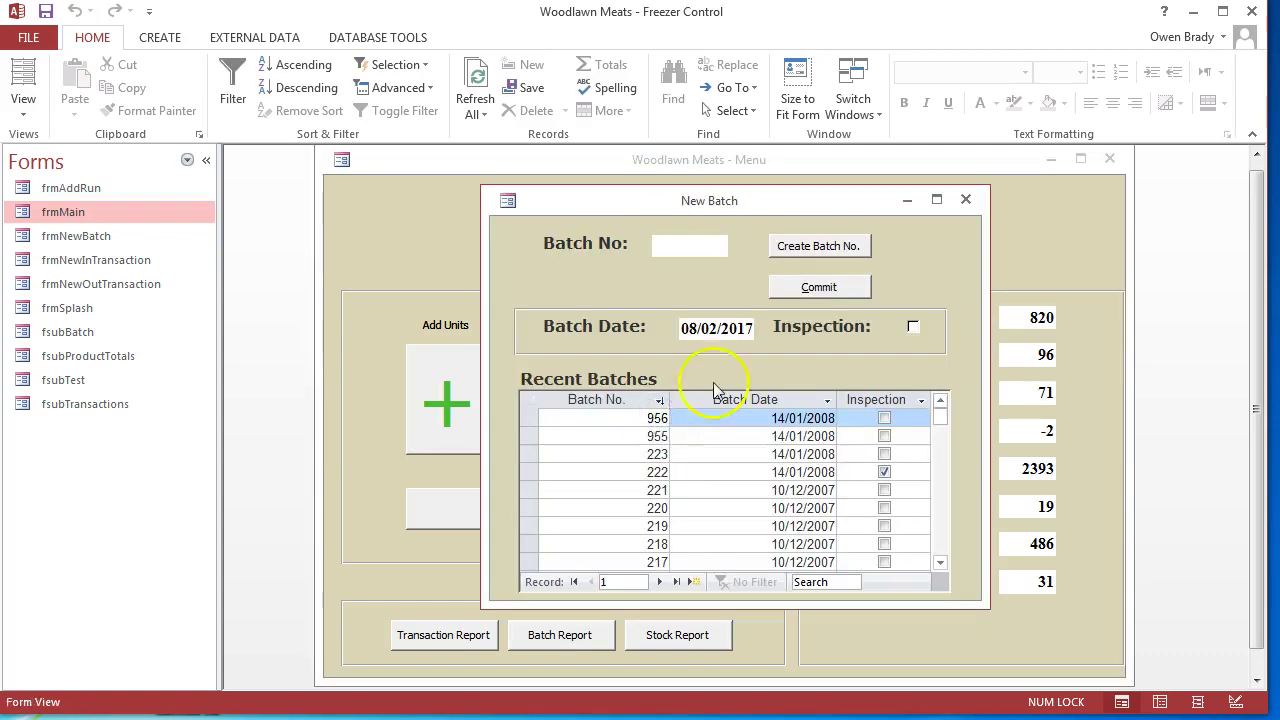
pyautogui.click(965, 199)
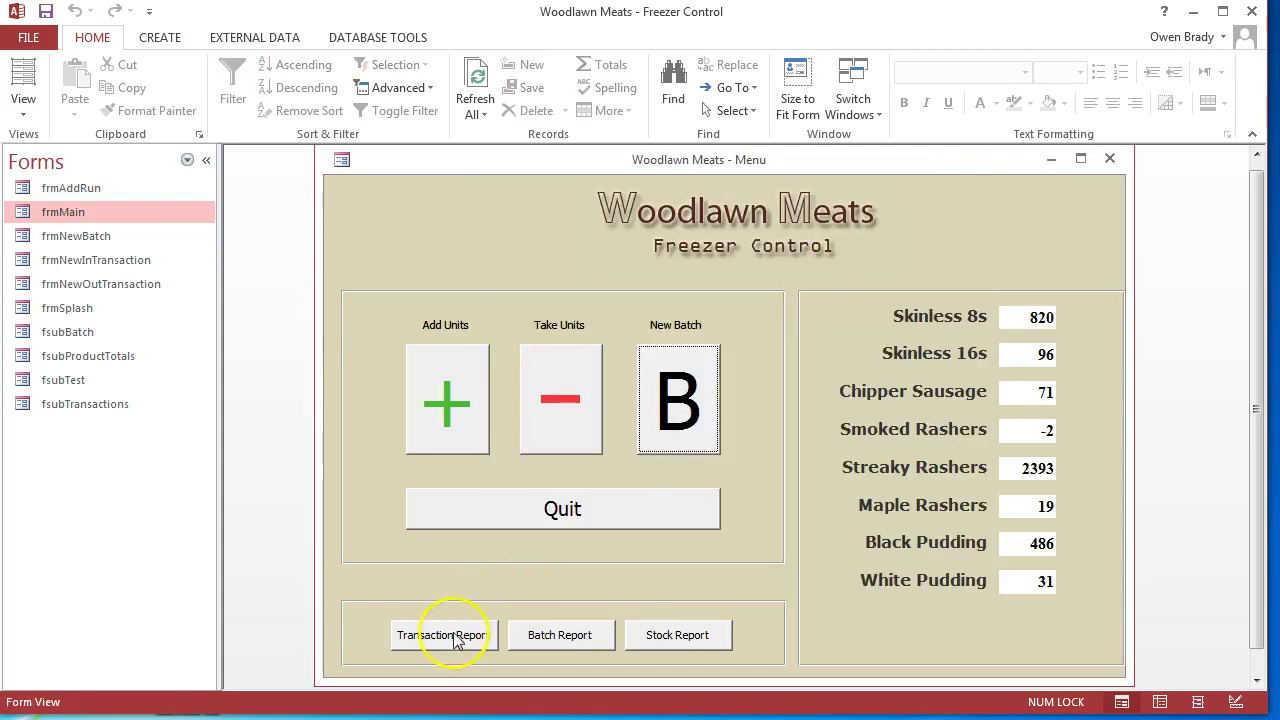
# - Preview and close the Transaction and Batch reports, then close the Woodlawn Meats menu form
pyautogui.click(450, 636)
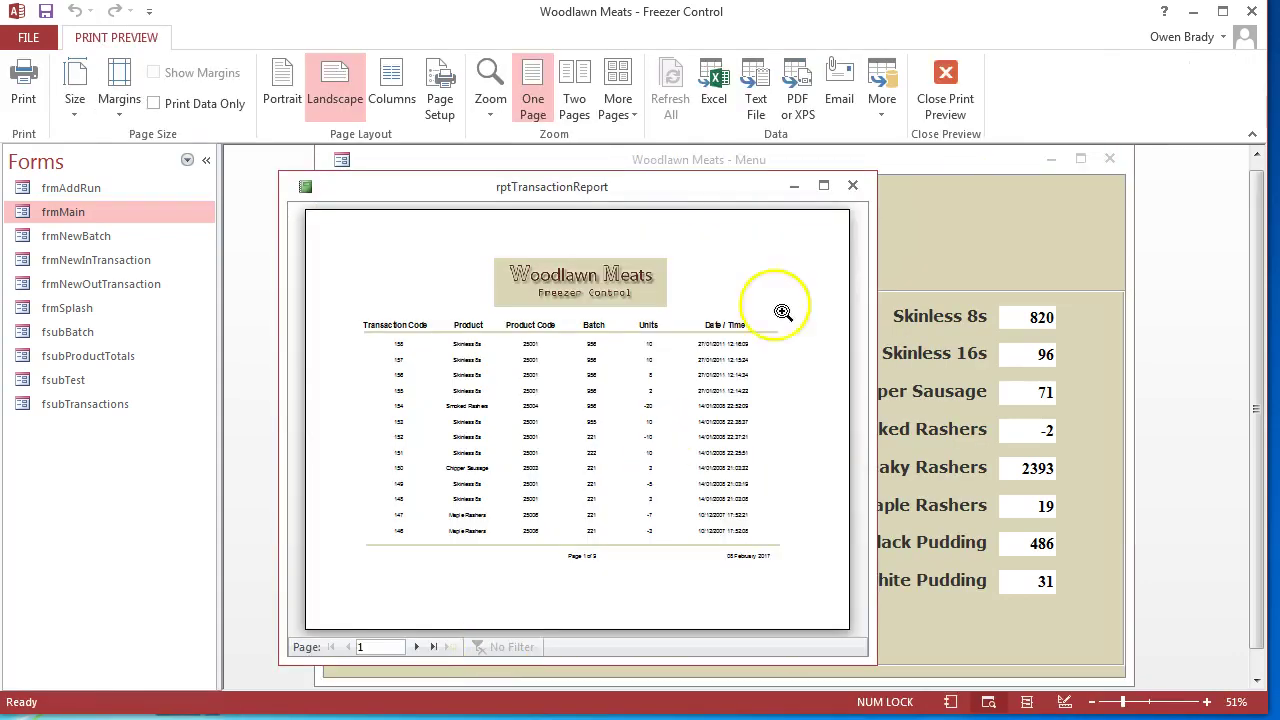
pyautogui.click(853, 186)
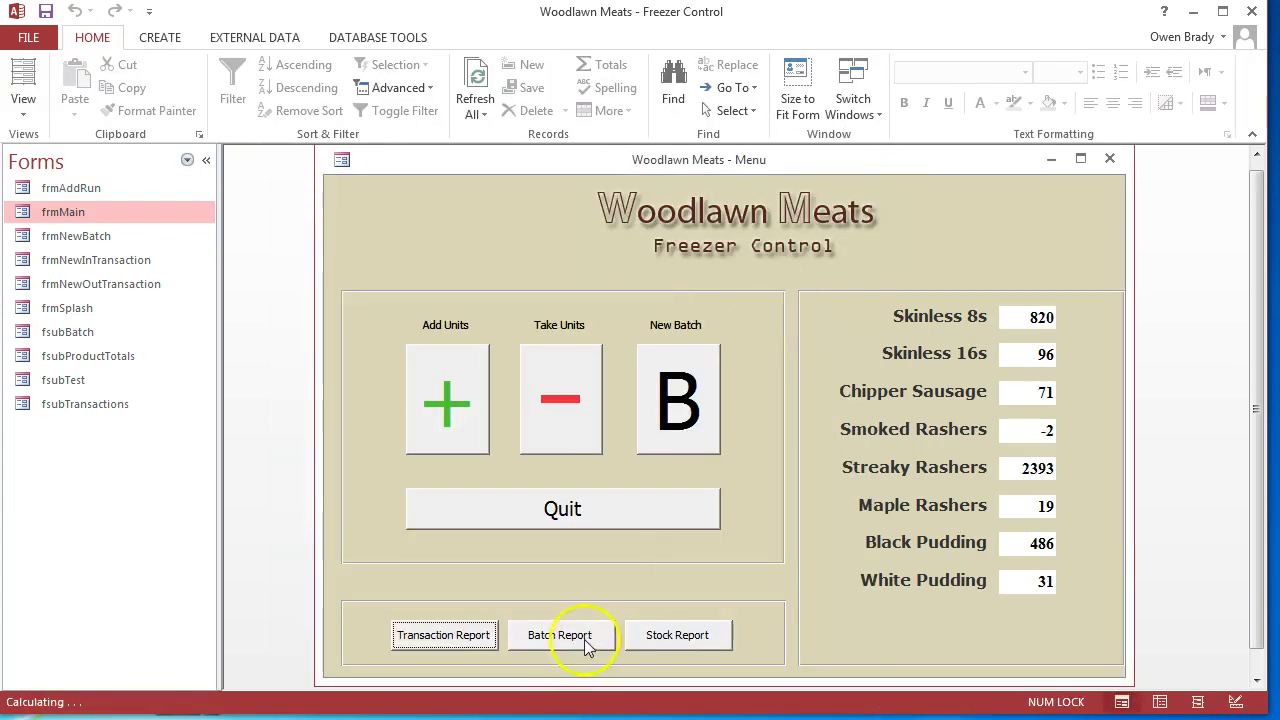
pyautogui.click(580, 639)
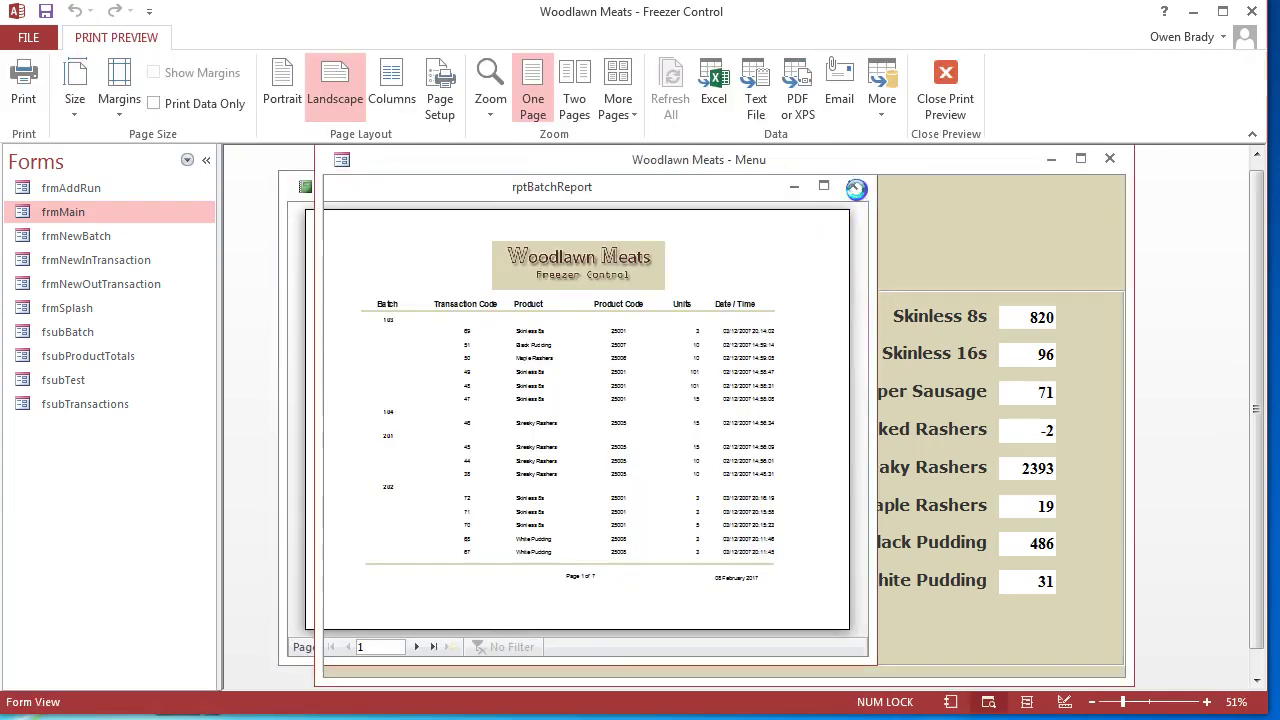
pyautogui.click(855, 188)
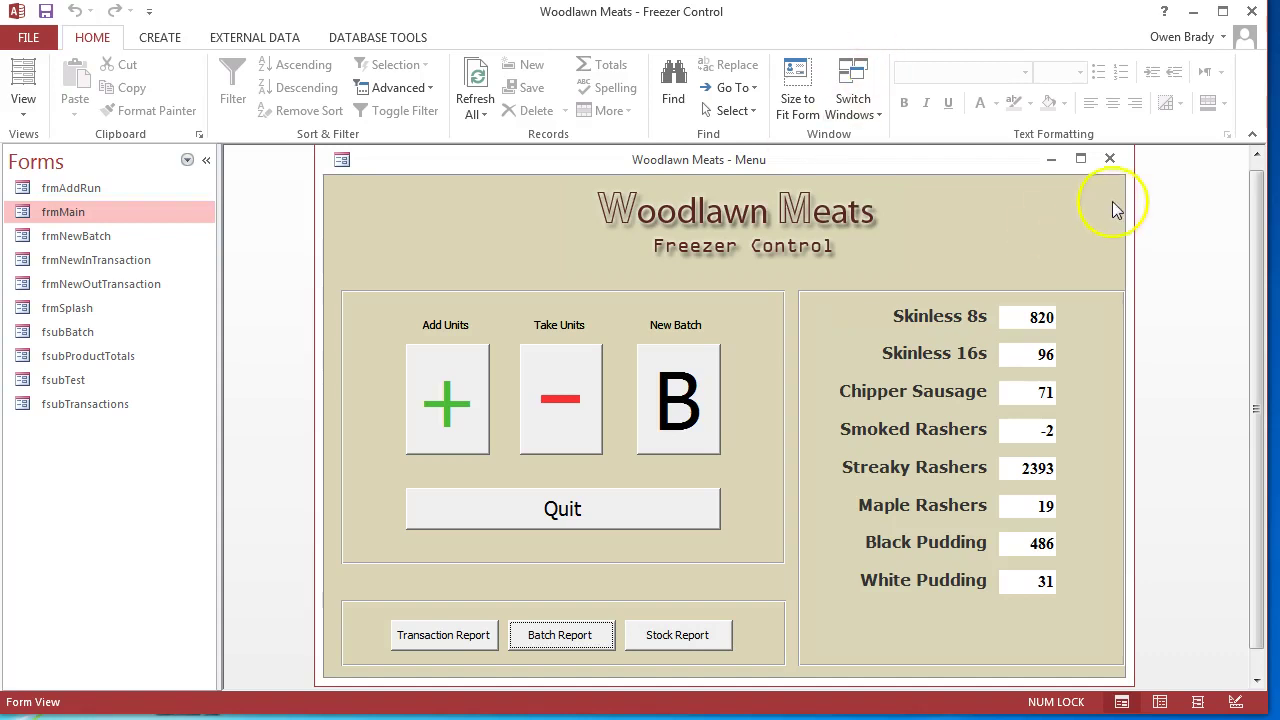
pyautogui.click(1109, 160)
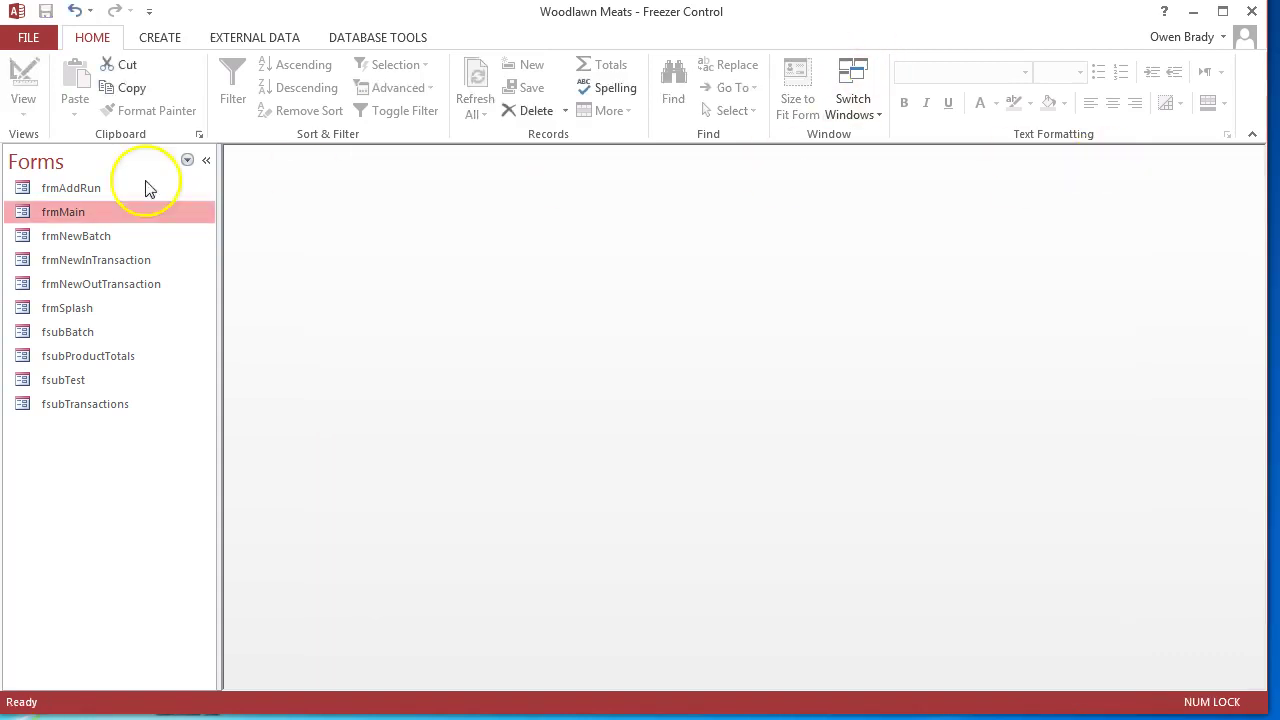
# - Create a blank form, switch it to Design View, and enlarge its window
pyautogui.click(160, 44)
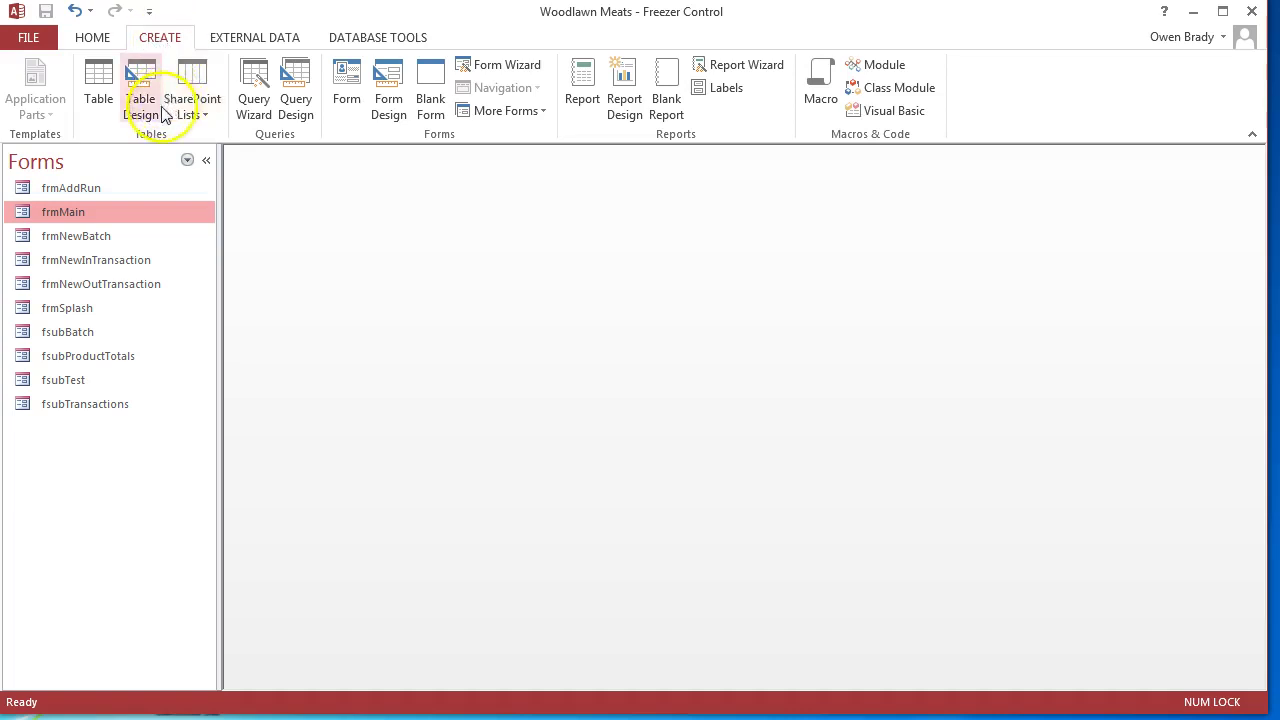
pyautogui.click(431, 100)
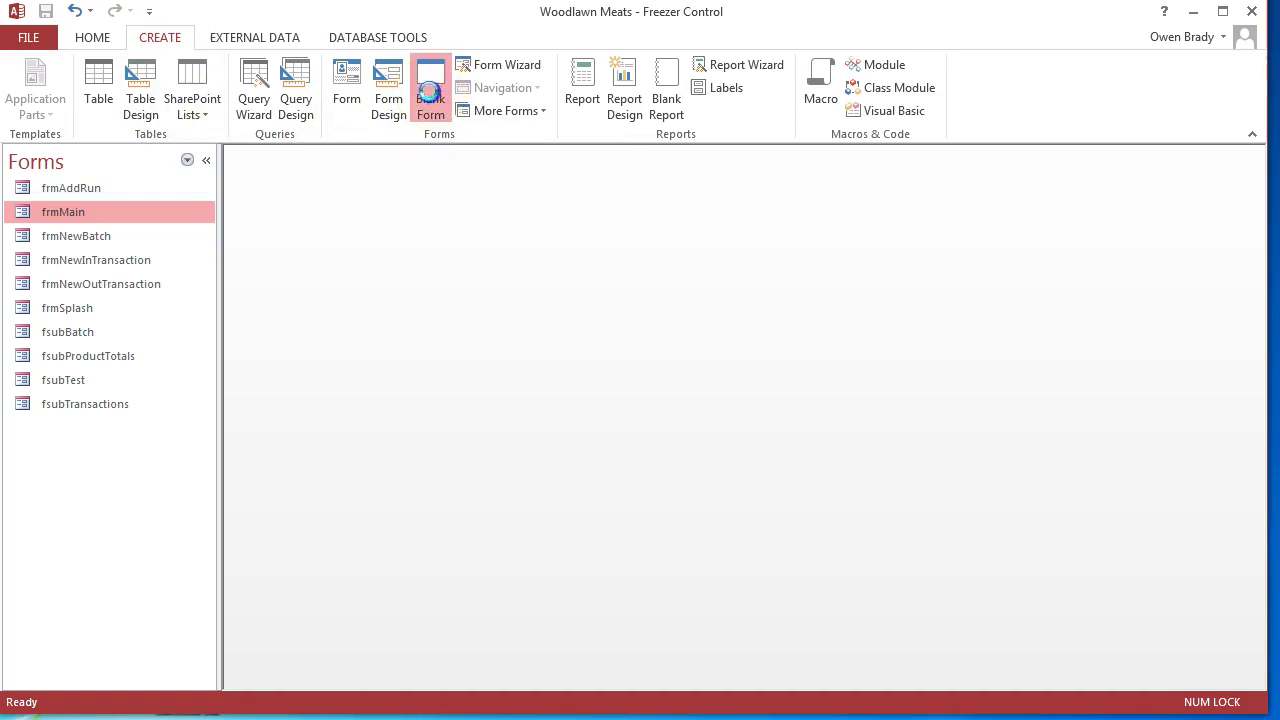
pyautogui.moveTo(420, 202); pyautogui.dragTo(517, 190)
pyautogui.moveTo(805, 626); pyautogui.dragTo(905, 630)
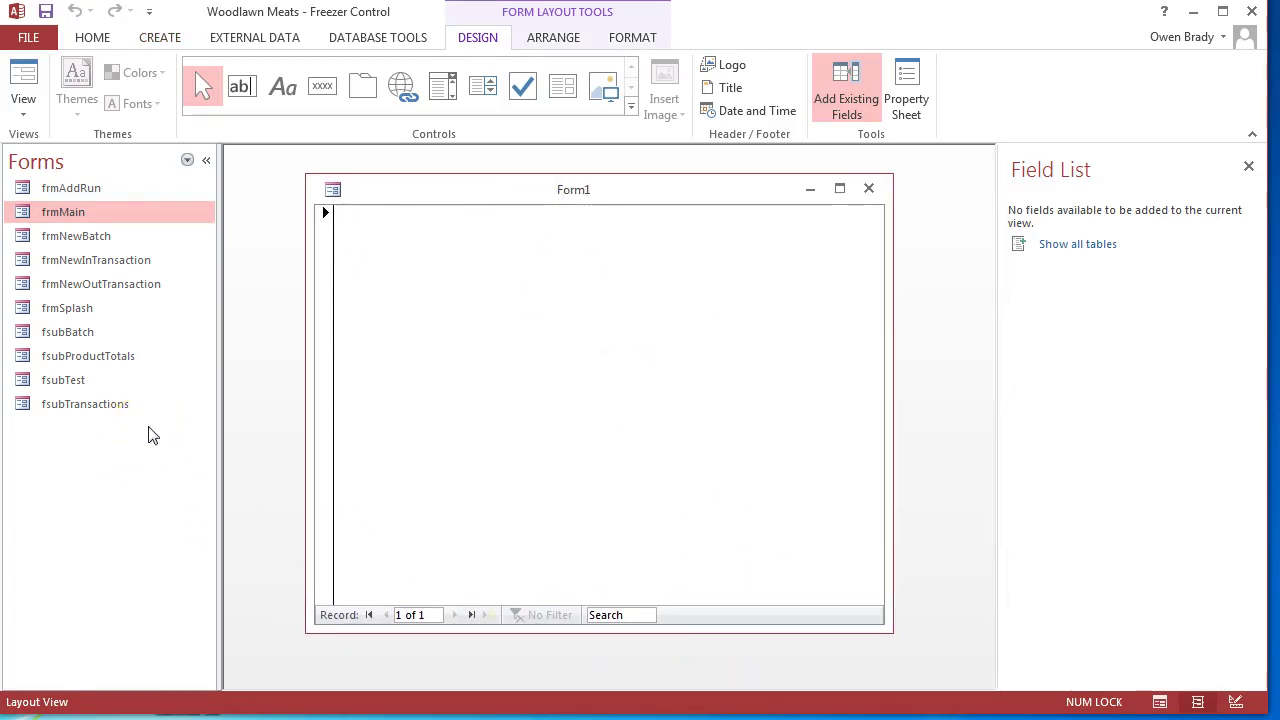
pyautogui.click(23, 104)
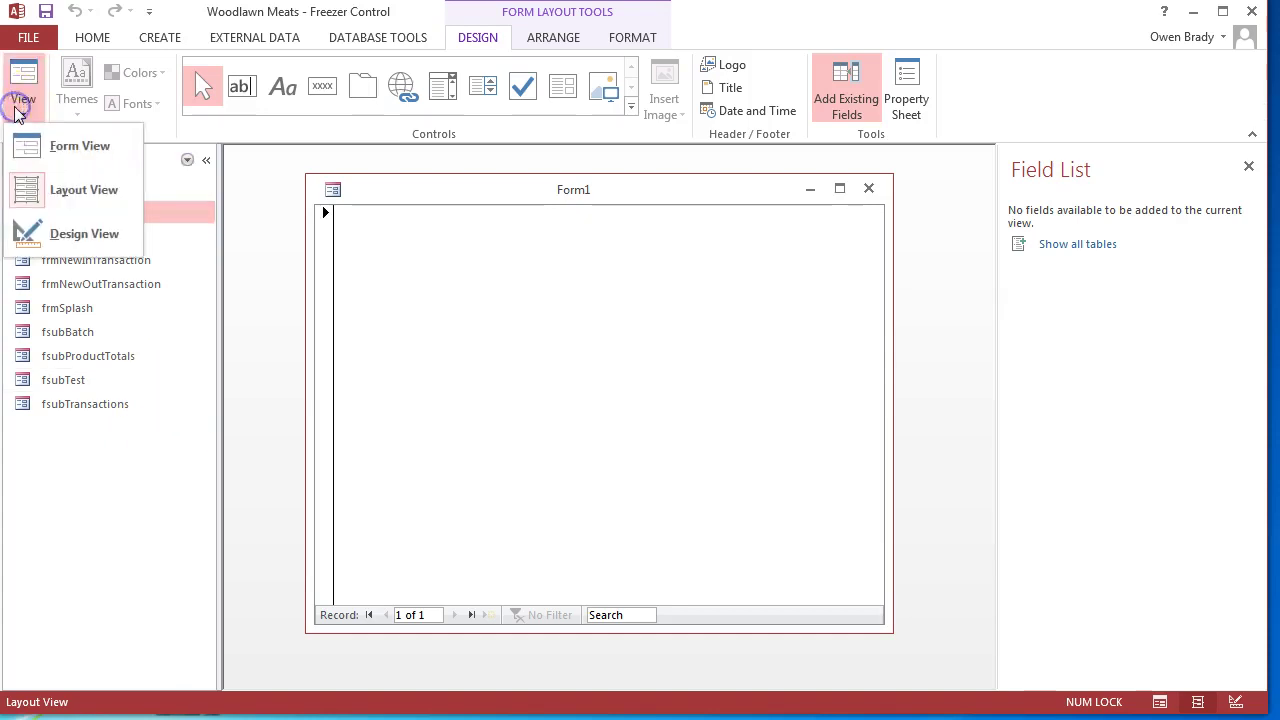
pyautogui.click(66, 240)
pyautogui.moveTo(575, 197); pyautogui.dragTo(571, 190)
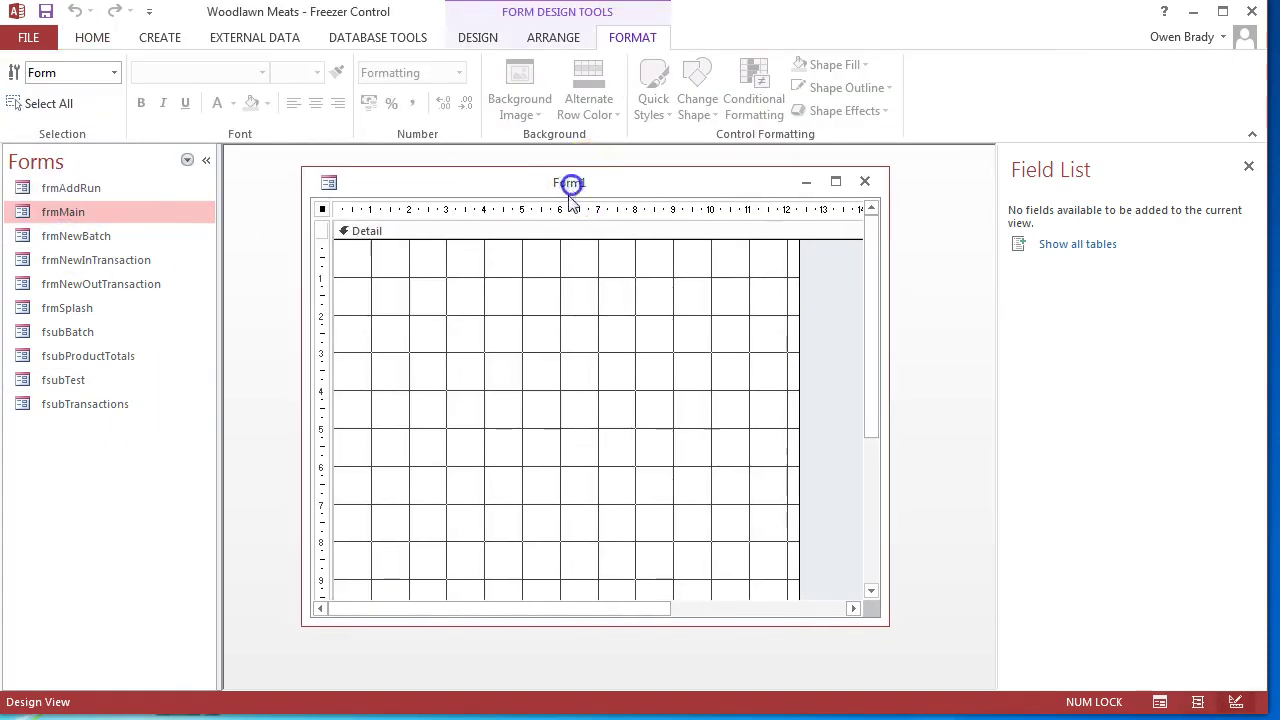
pyautogui.moveTo(878, 620); pyautogui.dragTo(884, 626)
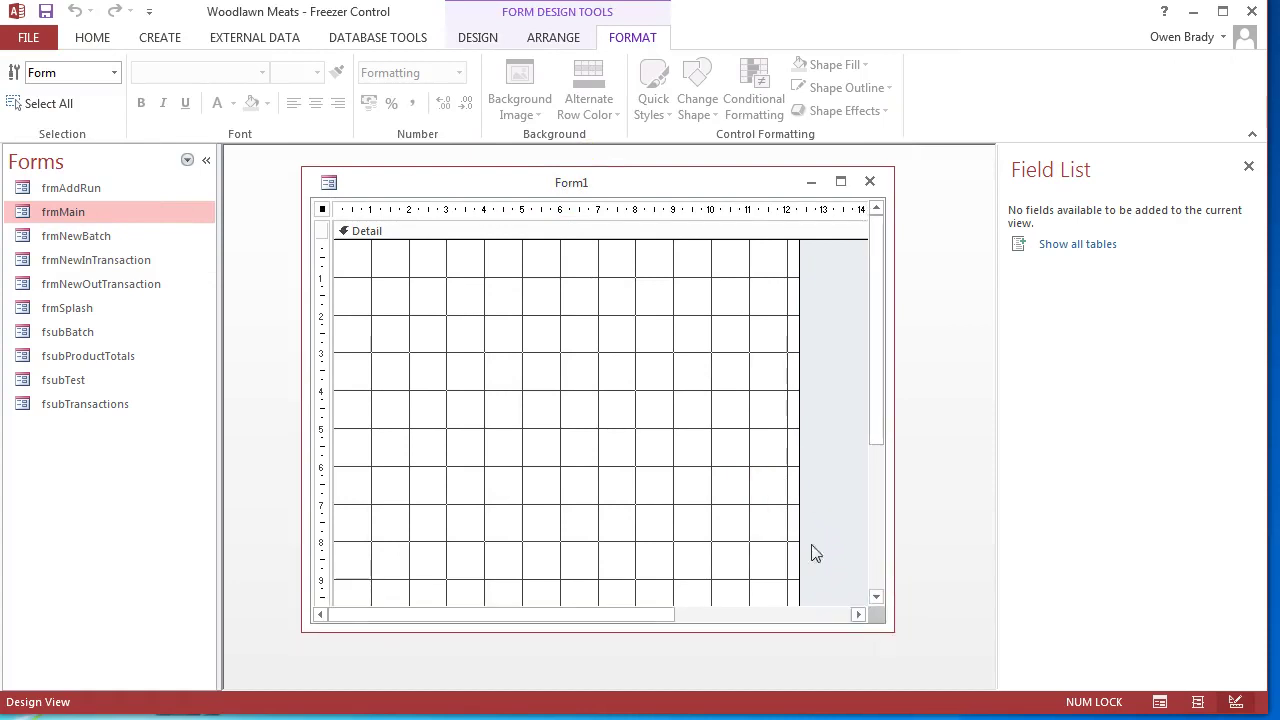
# - Draw a command button near the form's upper left
pyautogui.click(474, 38)
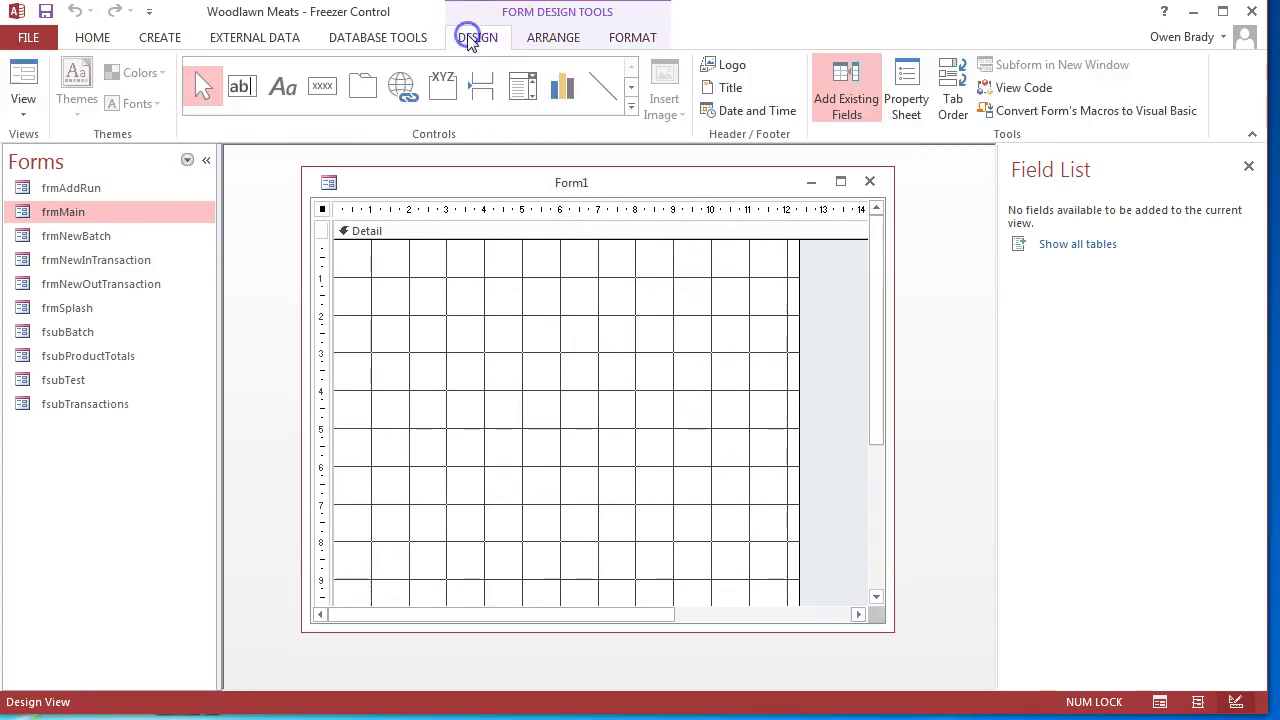
pyautogui.click(325, 88)
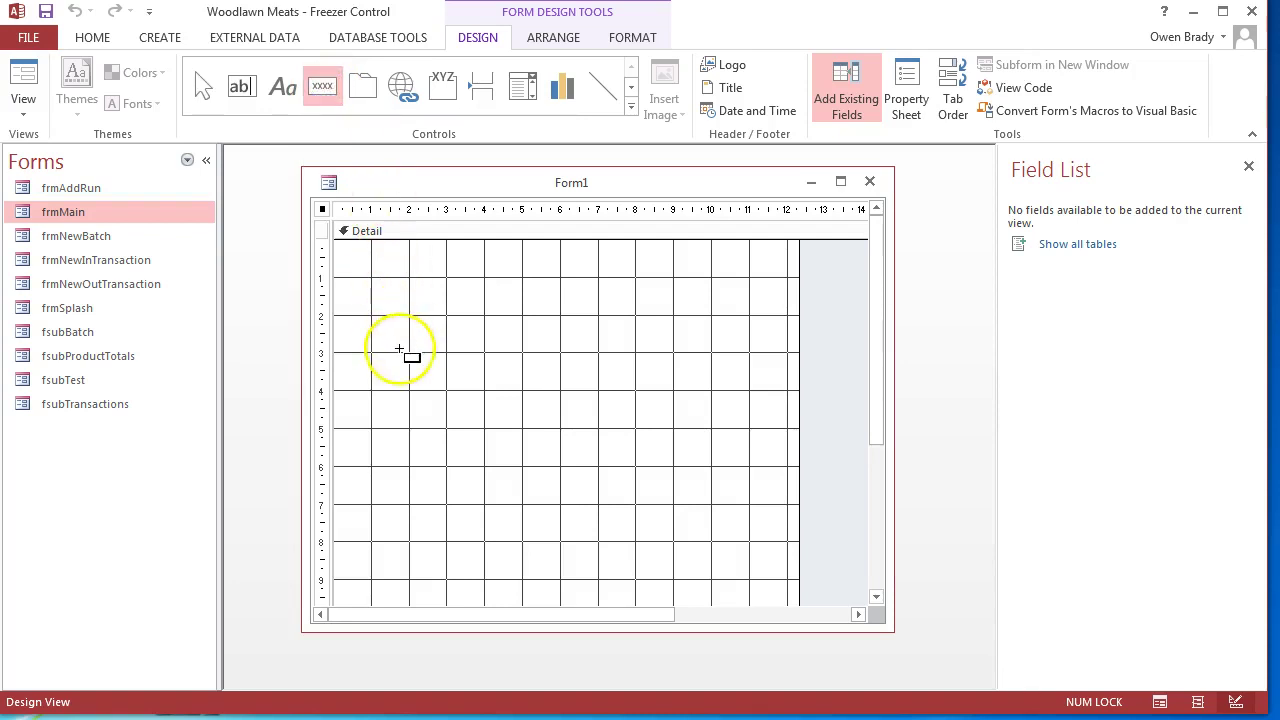
pyautogui.moveTo(398, 349); pyautogui.dragTo(516, 390)
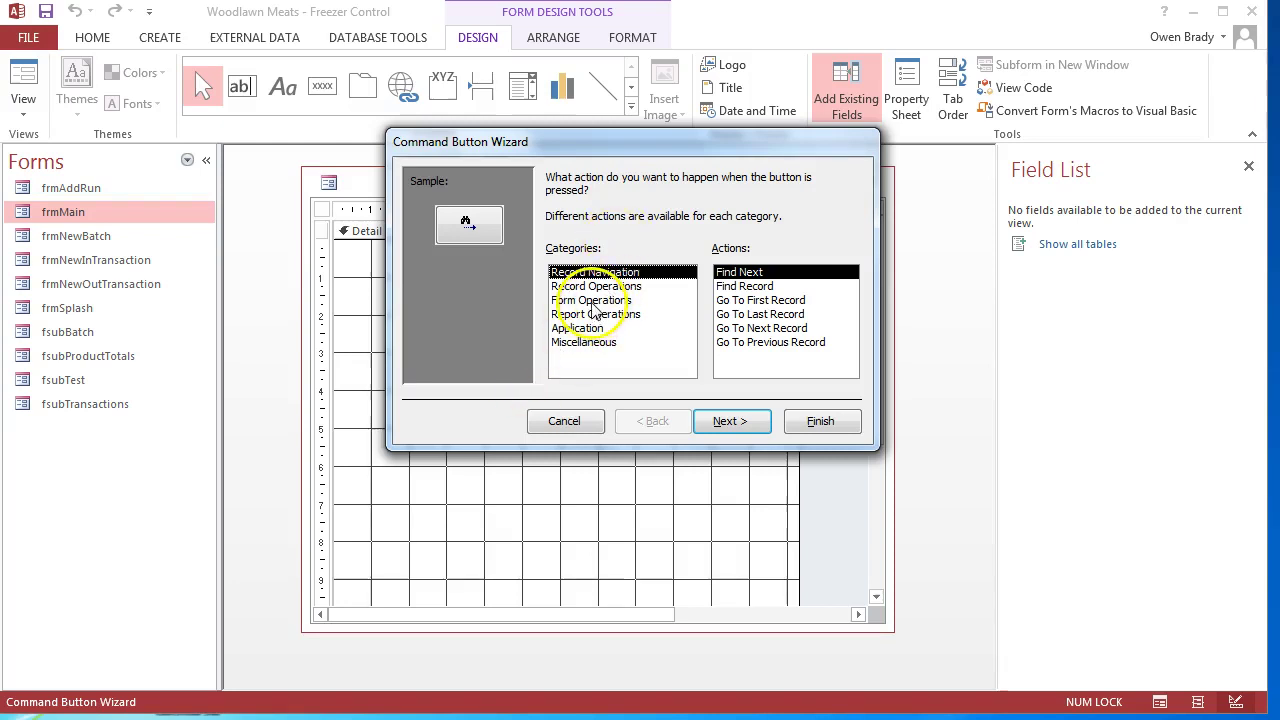
# - Set the button to Form Operations > Open Form, targeting frmNewInTransaction
pyautogui.click(593, 301)
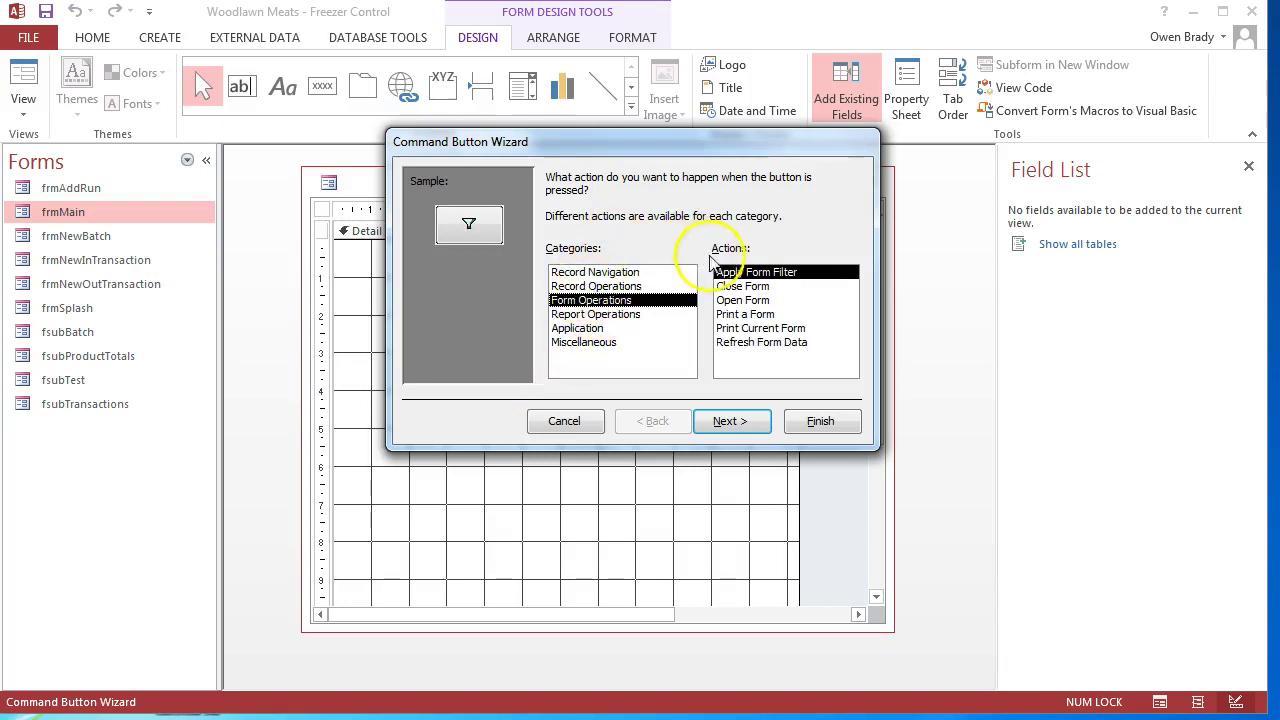
pyautogui.click(748, 301)
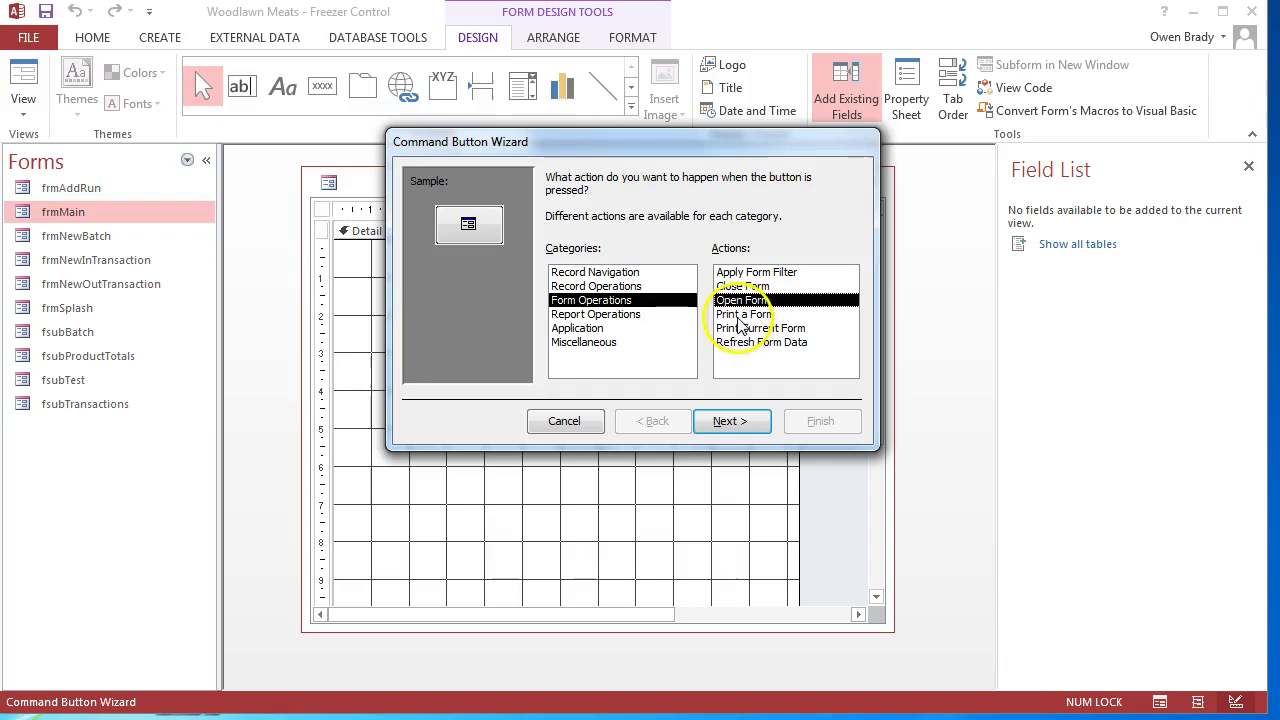
pyautogui.click(733, 422)
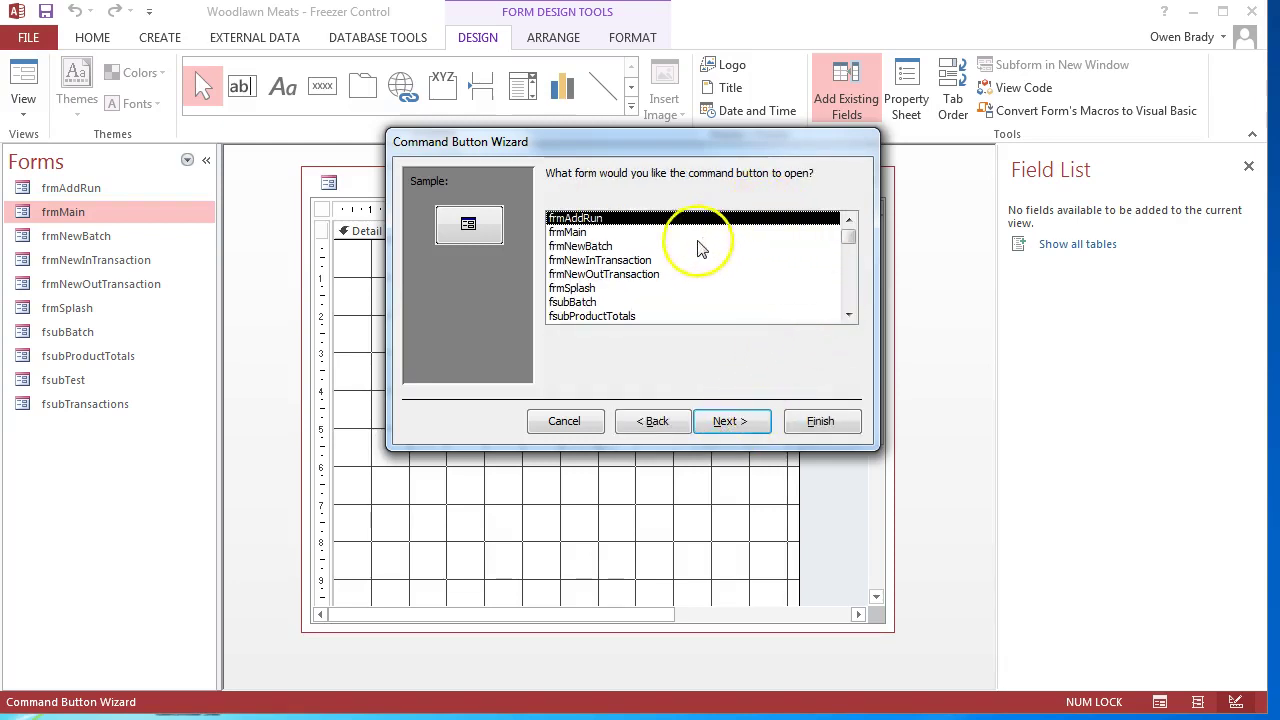
pyautogui.click(630, 260)
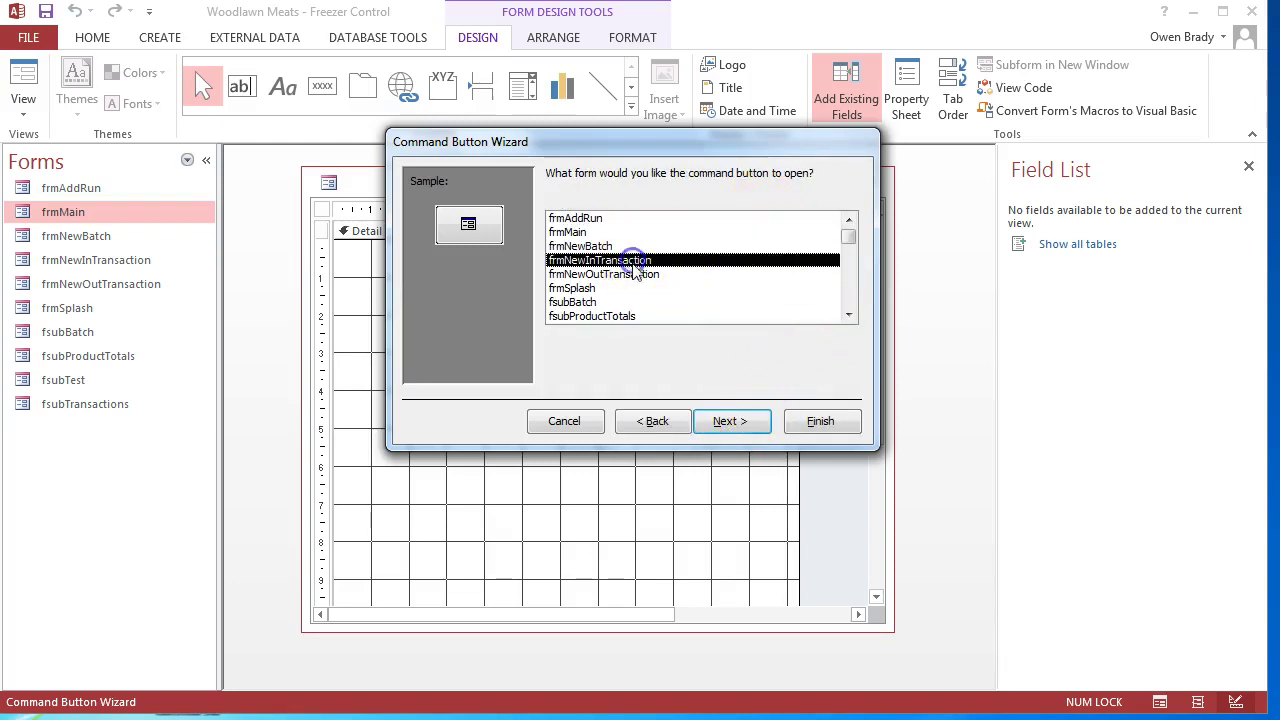
pyautogui.click(744, 425)
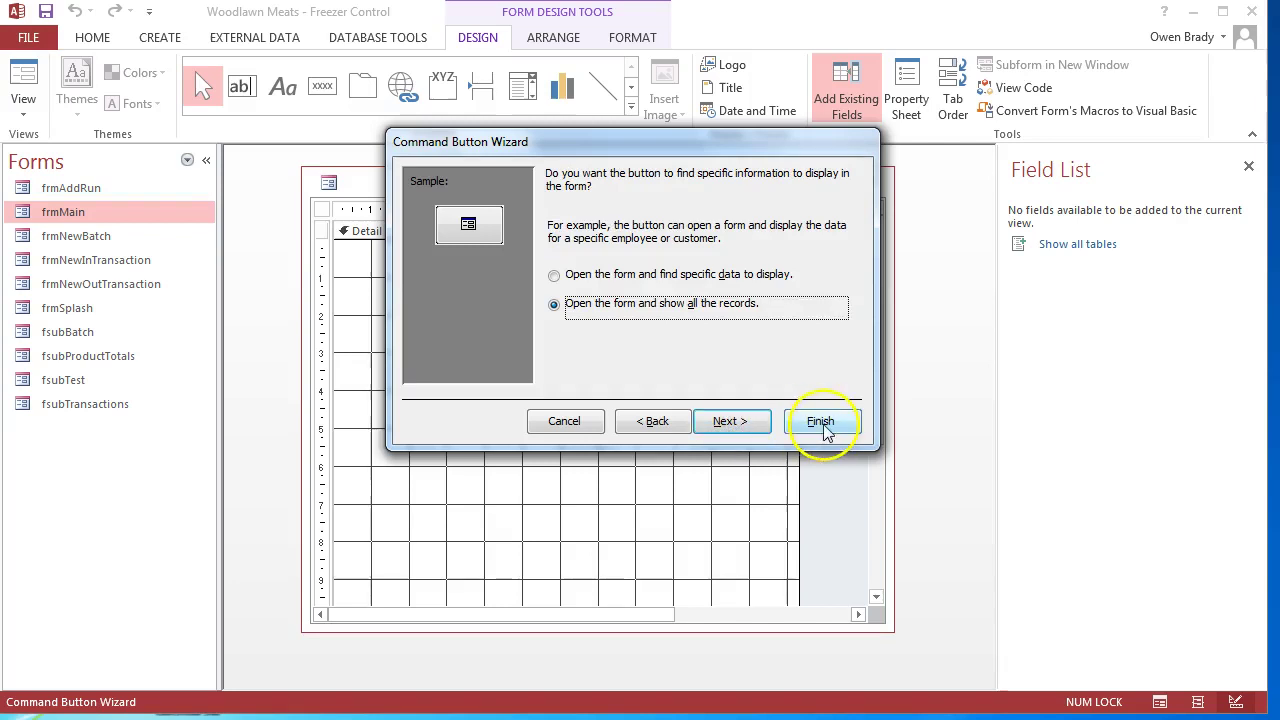
# - Keep all records shown, give the button the text caption 'Add Item', and finish the wizard
pyautogui.click(750, 425)
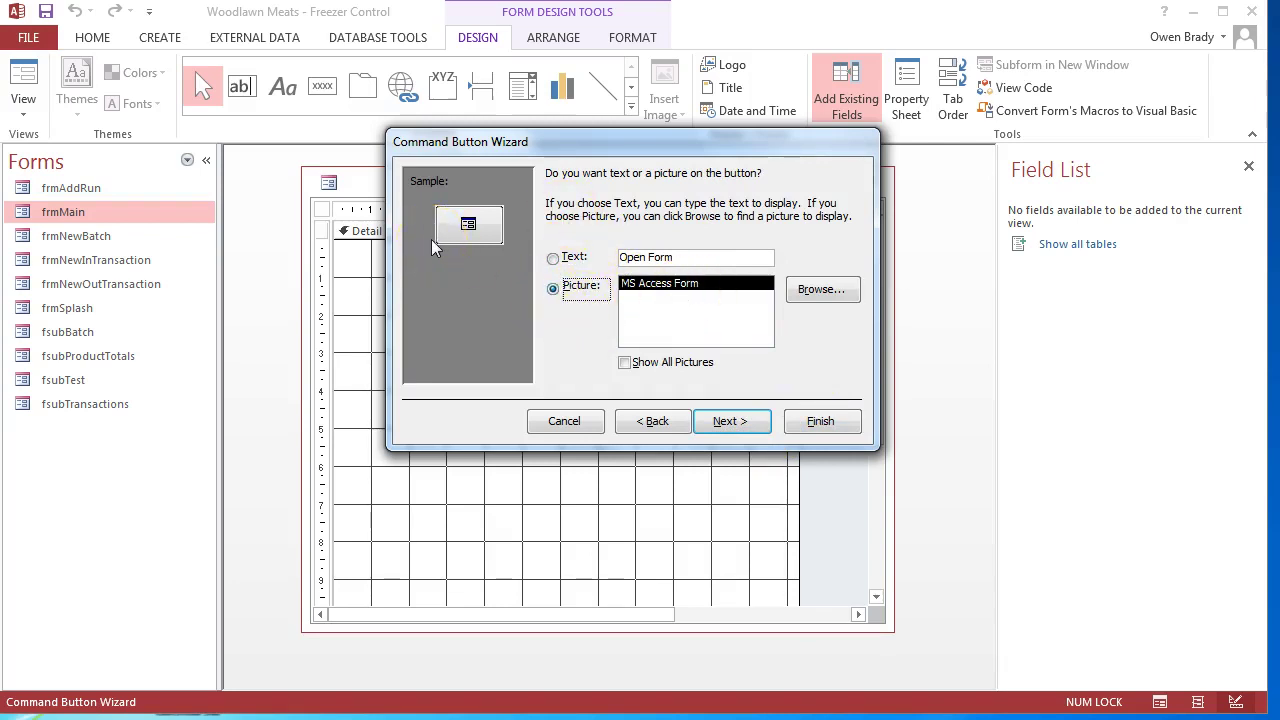
pyautogui.click(553, 259)
pyautogui.click(566, 258)
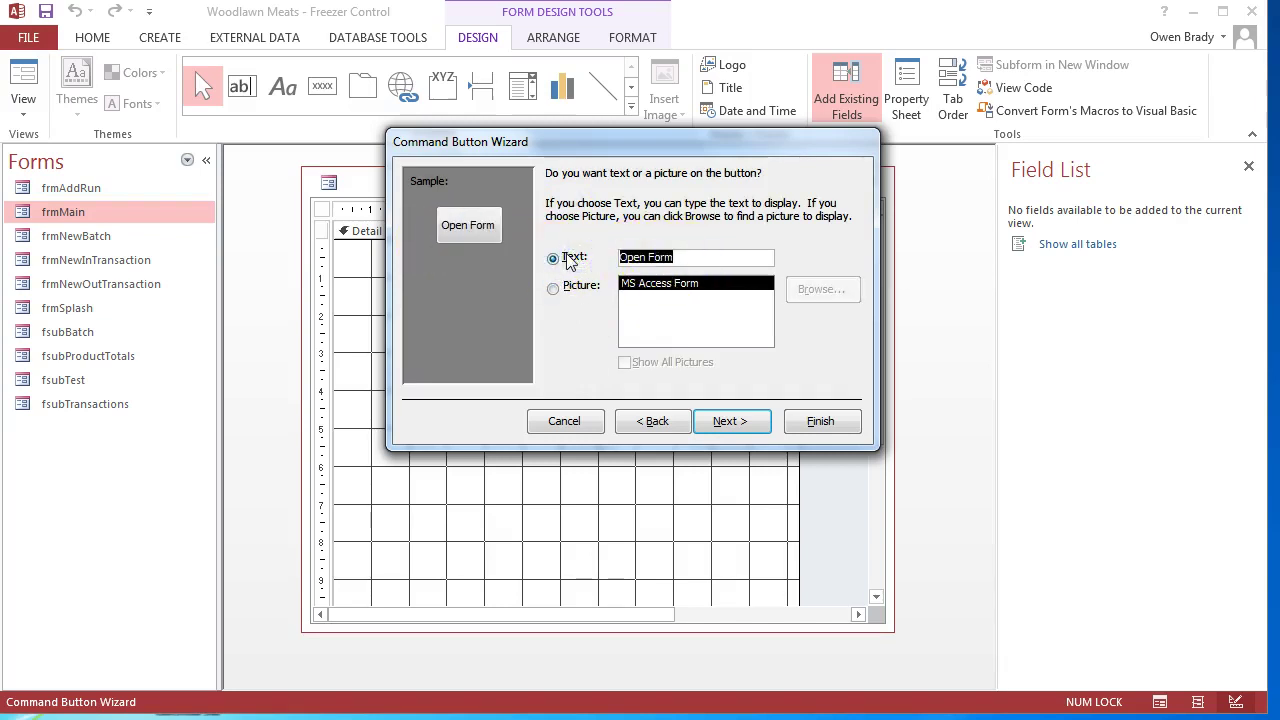
pyautogui.write('Add Item')
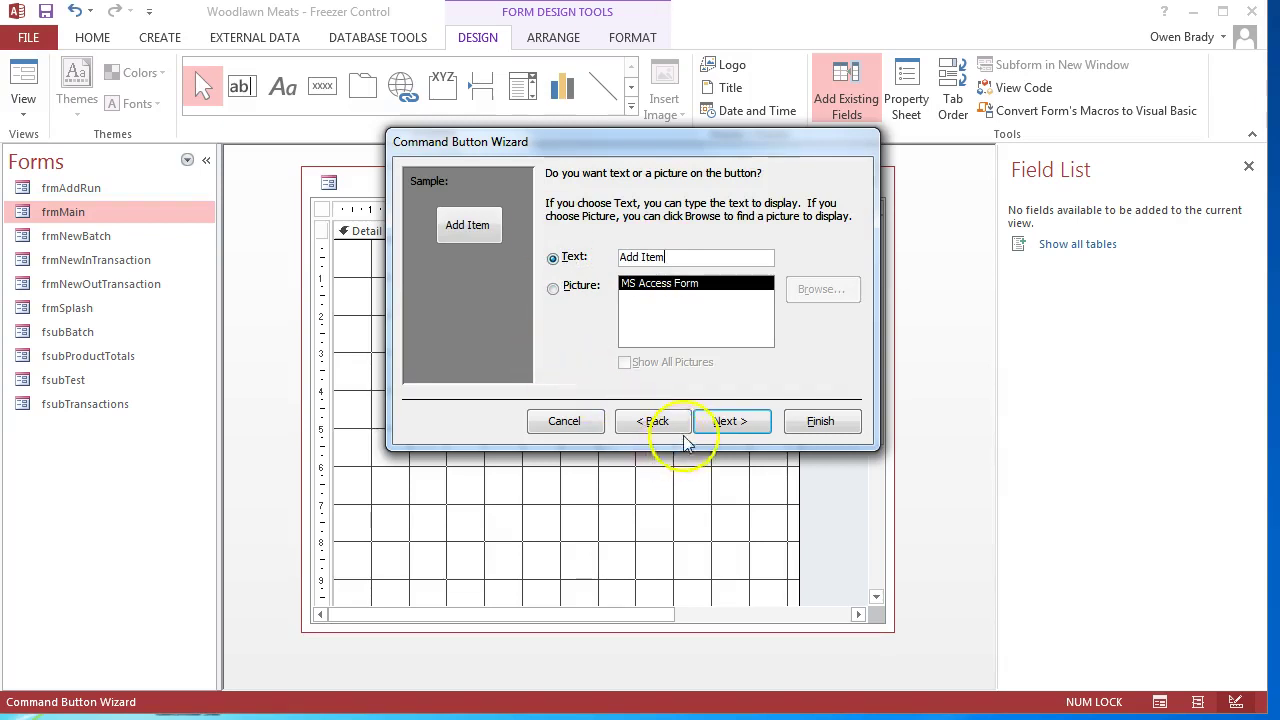
pyautogui.click(727, 421)
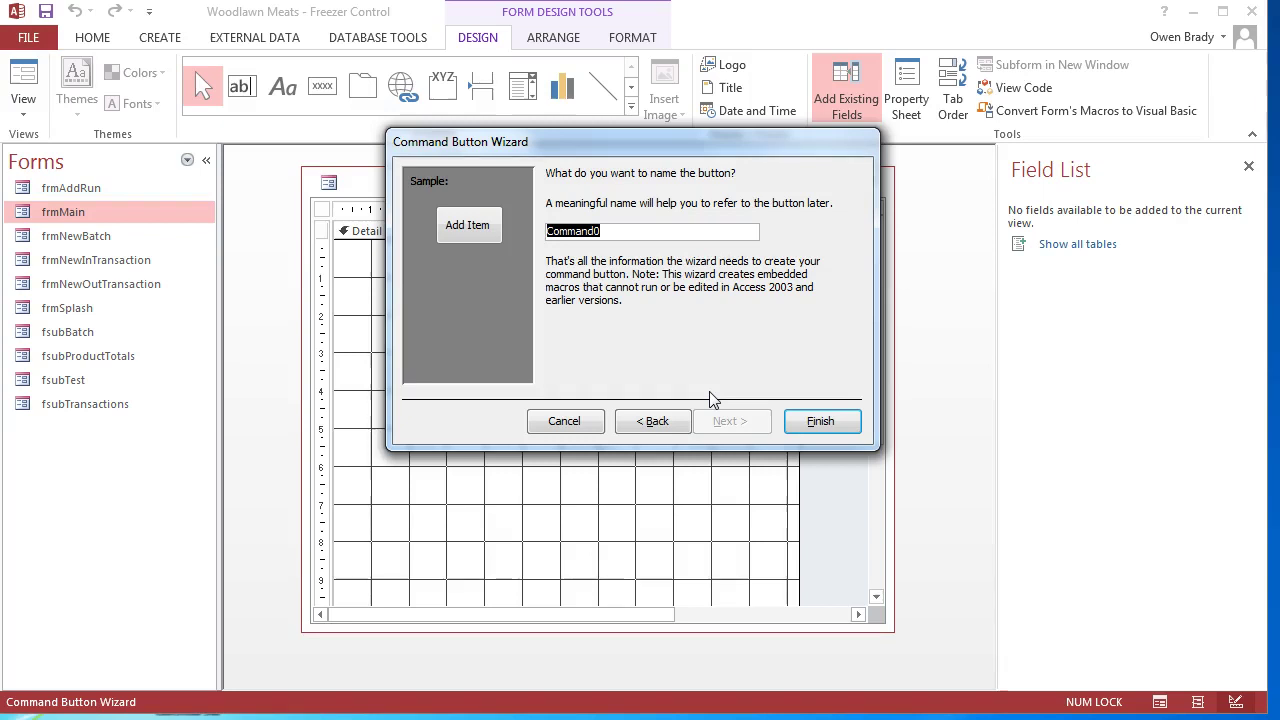
pyautogui.click(822, 424)
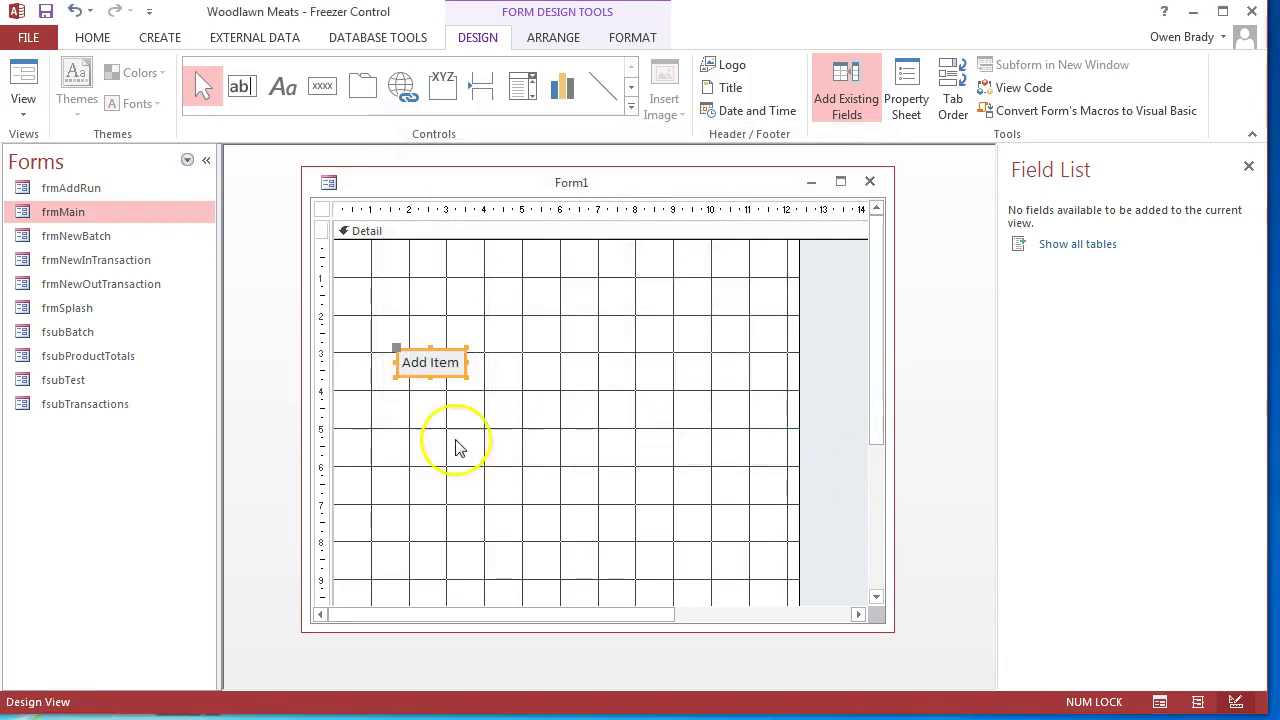
# - Run Form1 in Form View and test Add Item, then close the Add Units :: Freezer form
pyautogui.click(18, 86)
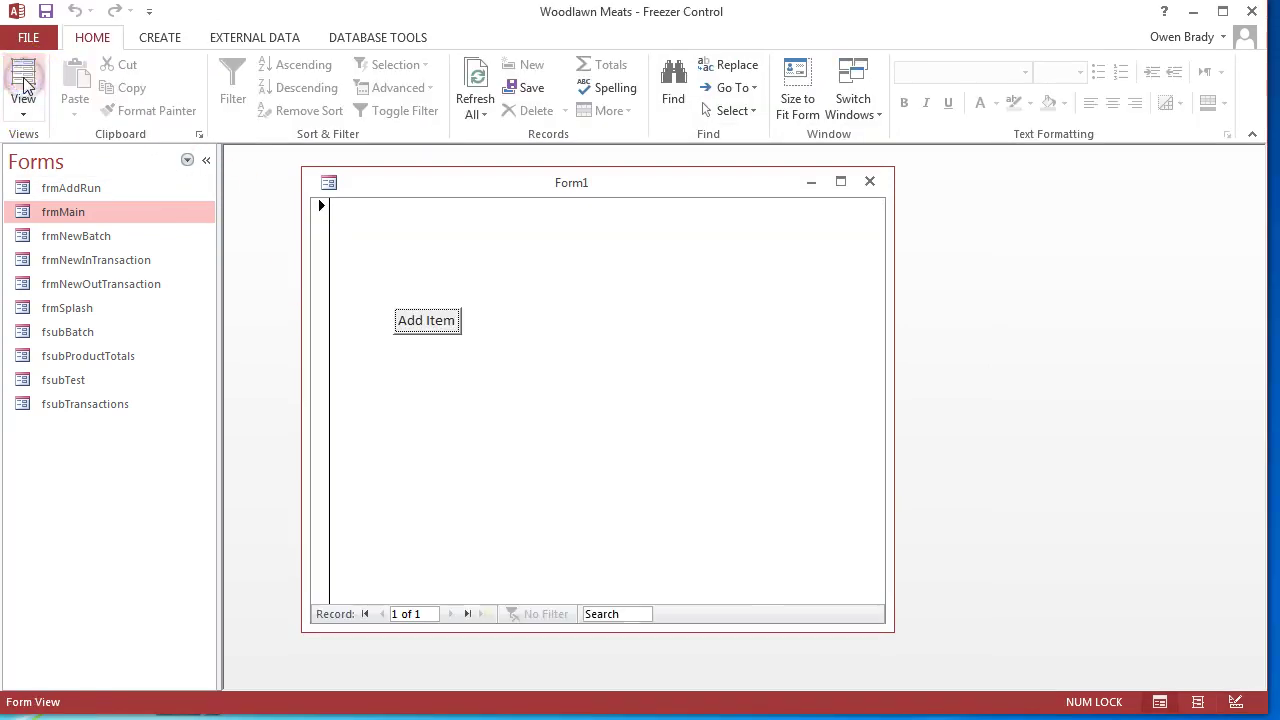
pyautogui.click(447, 324)
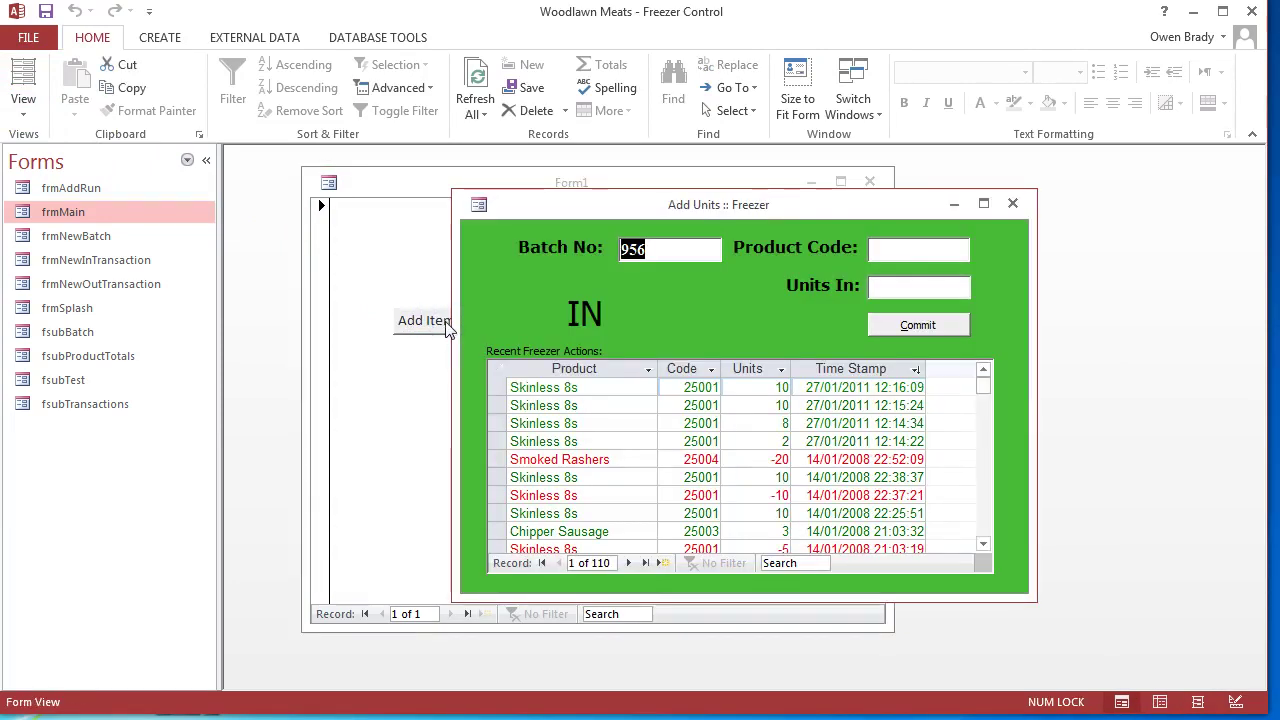
pyautogui.click(605, 200)
pyautogui.click(575, 190)
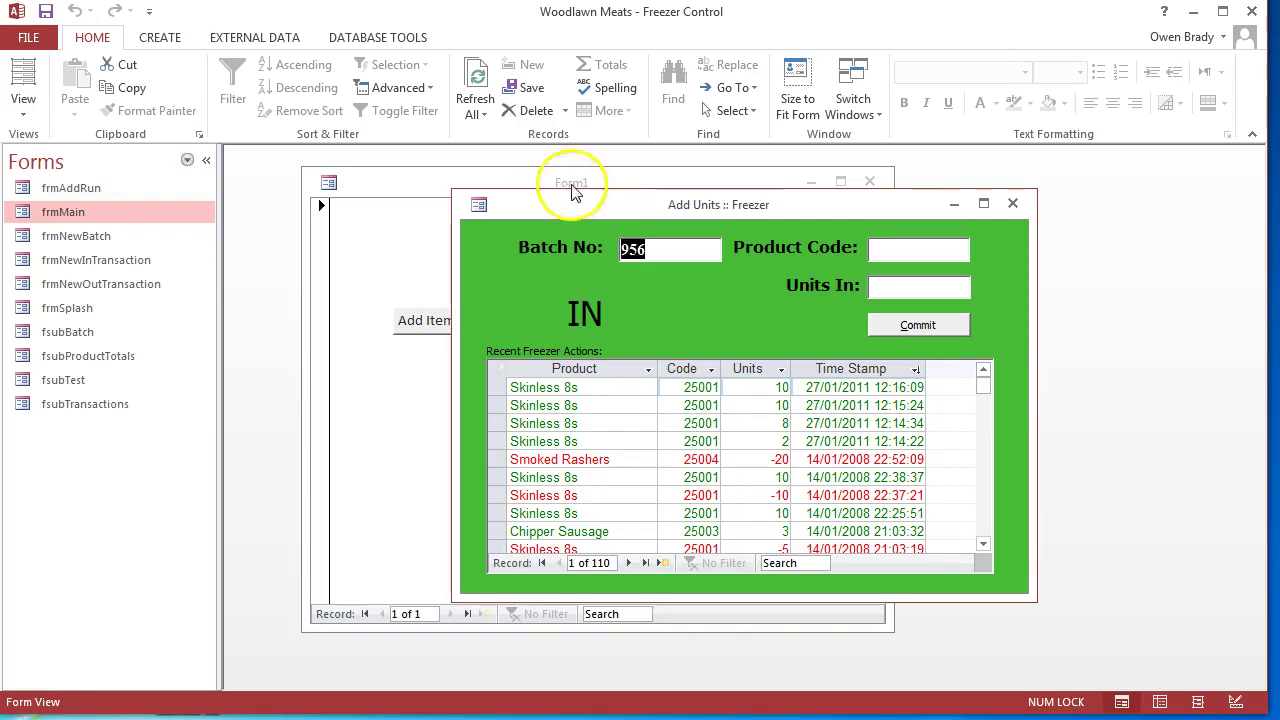
pyautogui.click(1015, 203)
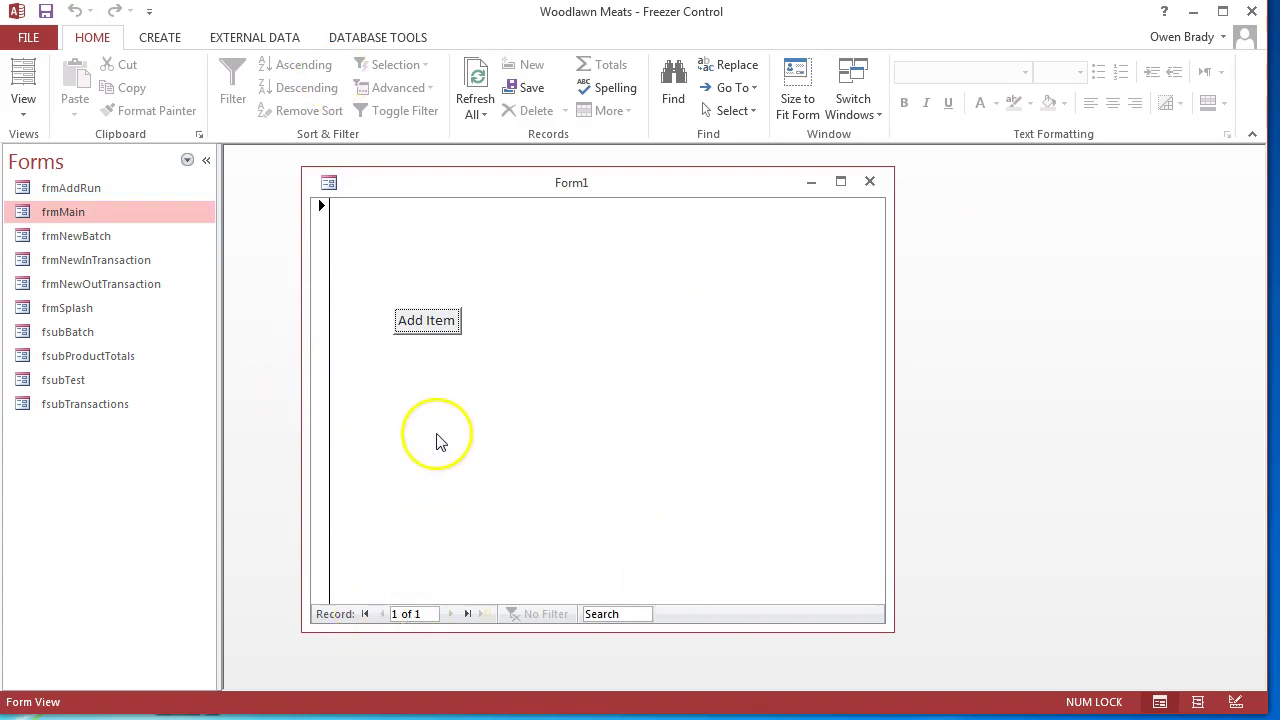
pyautogui.click(321, 408)
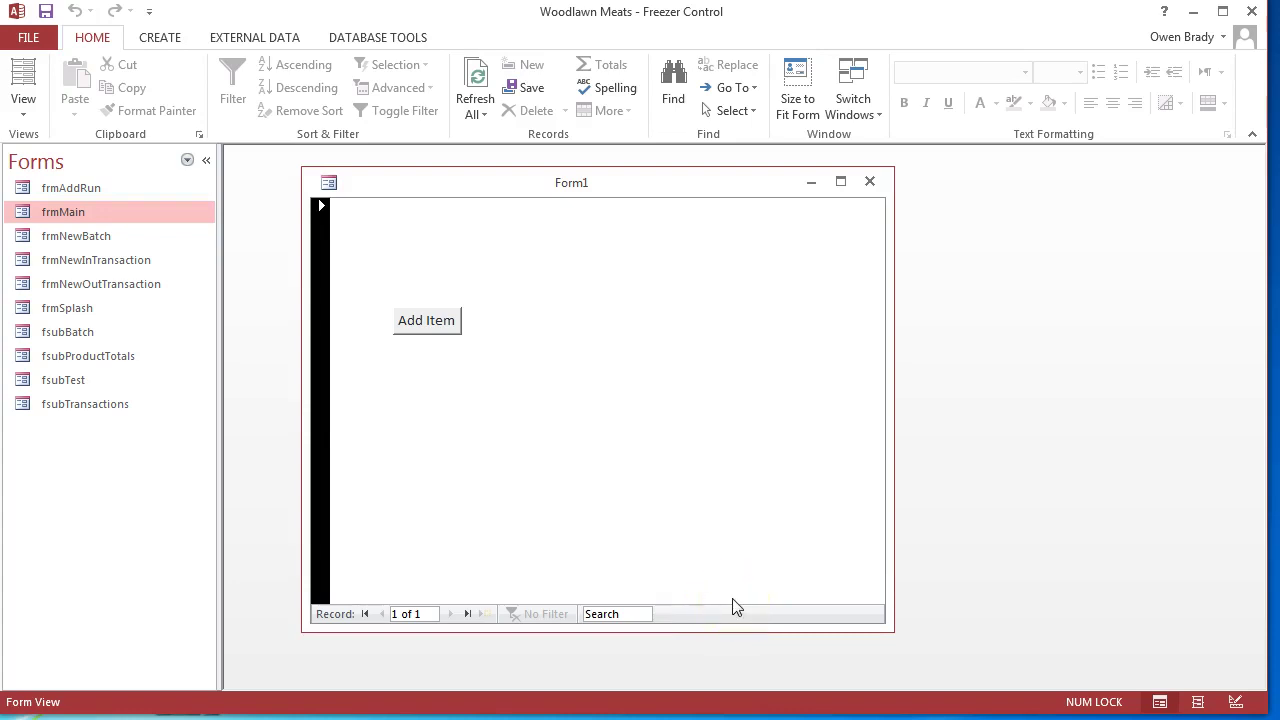
pyautogui.click(671, 614)
# - Return Form1 to Design View and show the whole form's Property Sheet
pyautogui.click(28, 108)
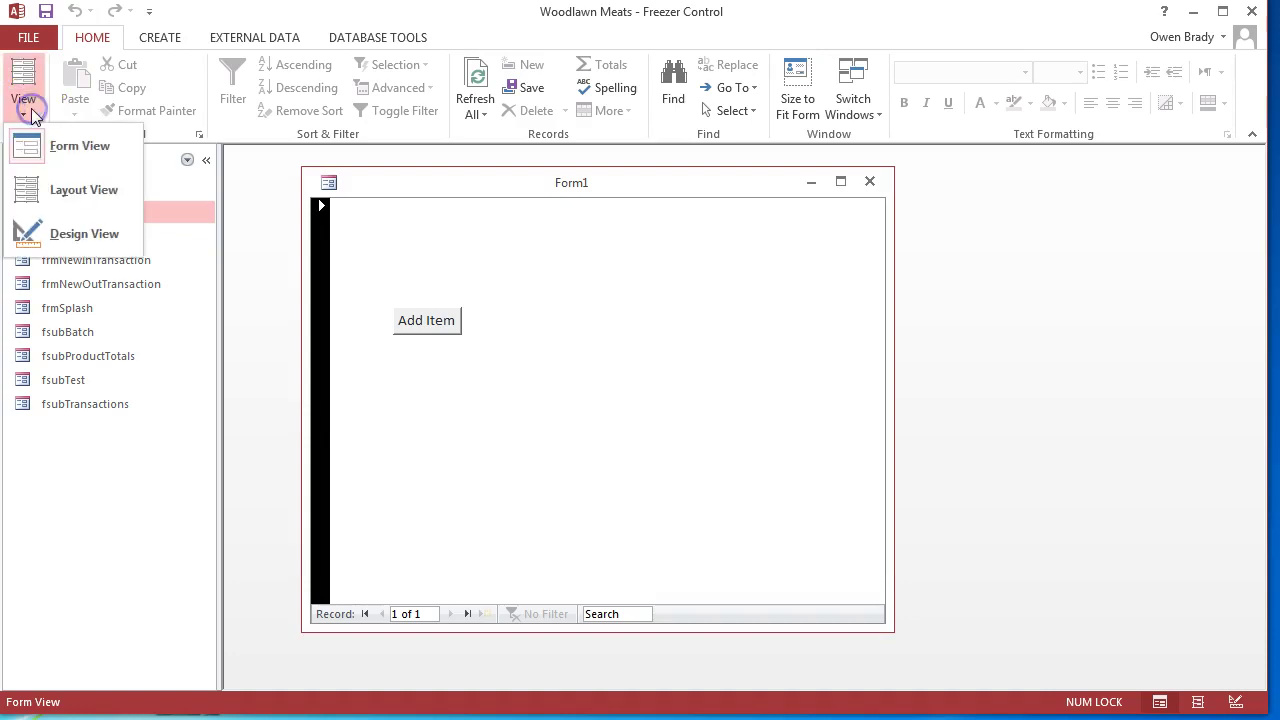
pyautogui.click(62, 236)
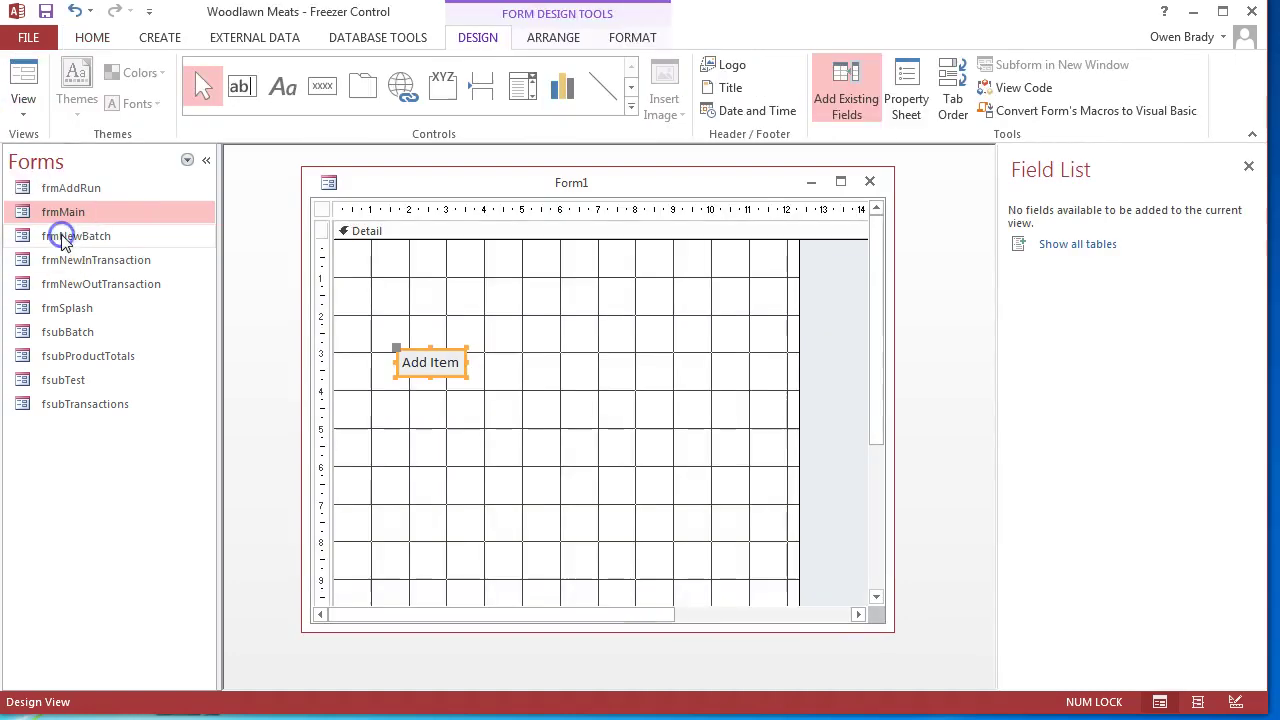
pyautogui.click(322, 209)
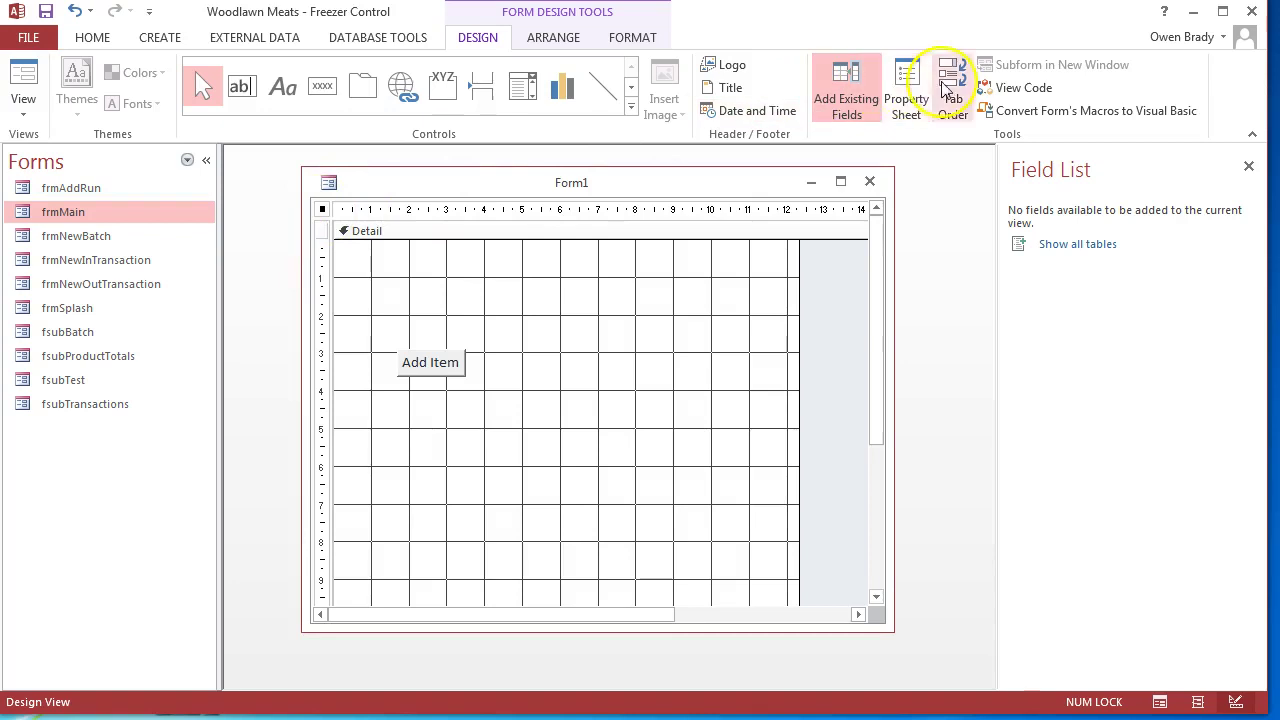
pyautogui.click(912, 106)
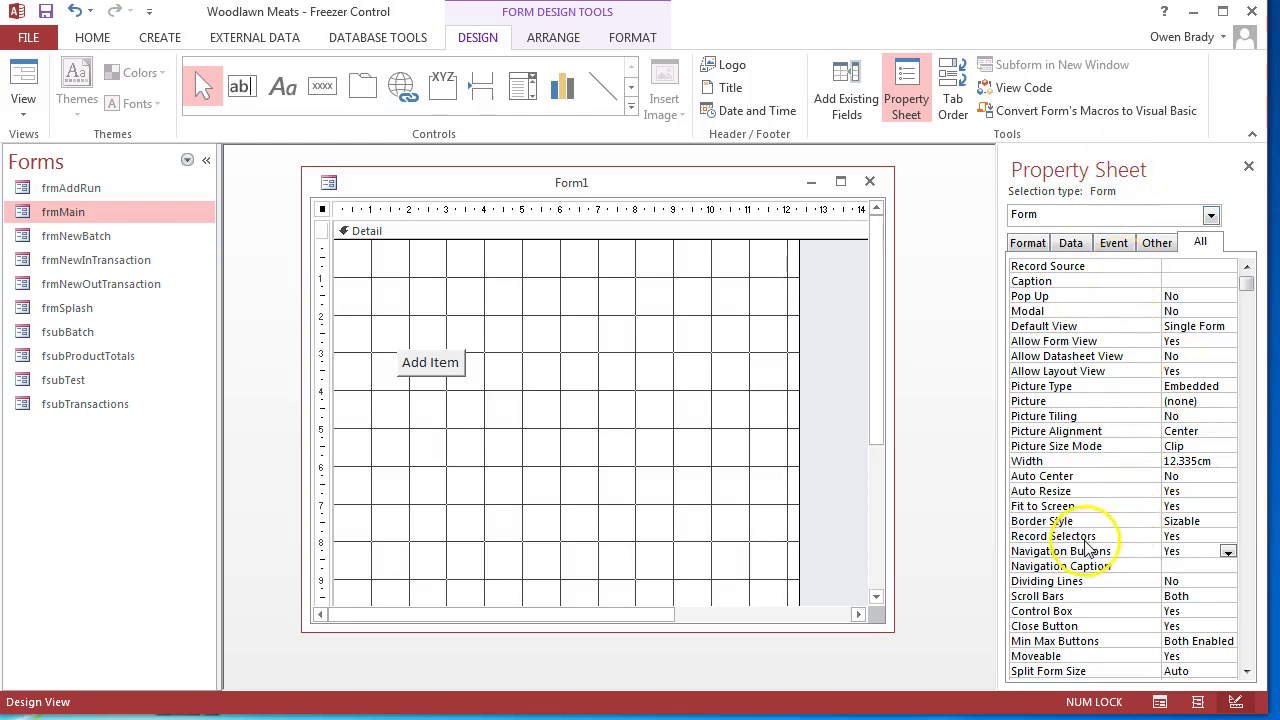
# - Set Record Selectors and Navigation Buttons to No and check the result in Form View
pyautogui.click(1207, 536)
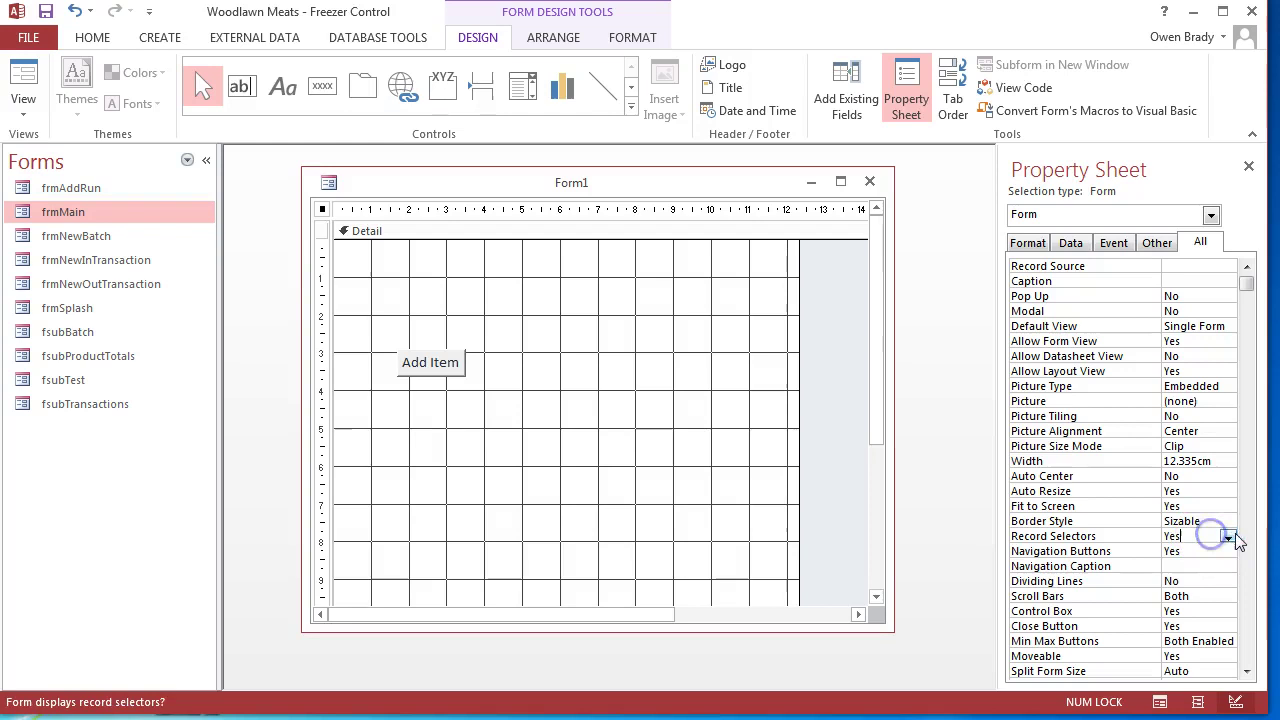
pyautogui.click(1228, 537)
pyautogui.click(1224, 564)
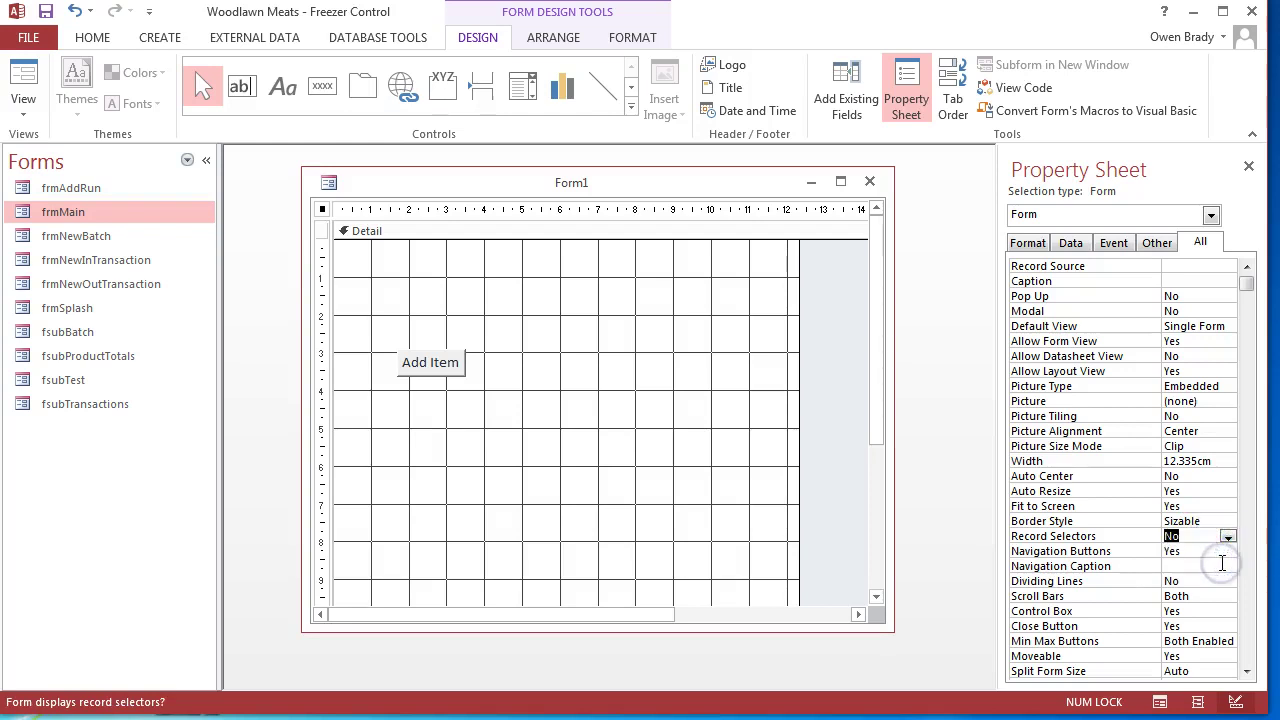
pyautogui.click(1202, 551)
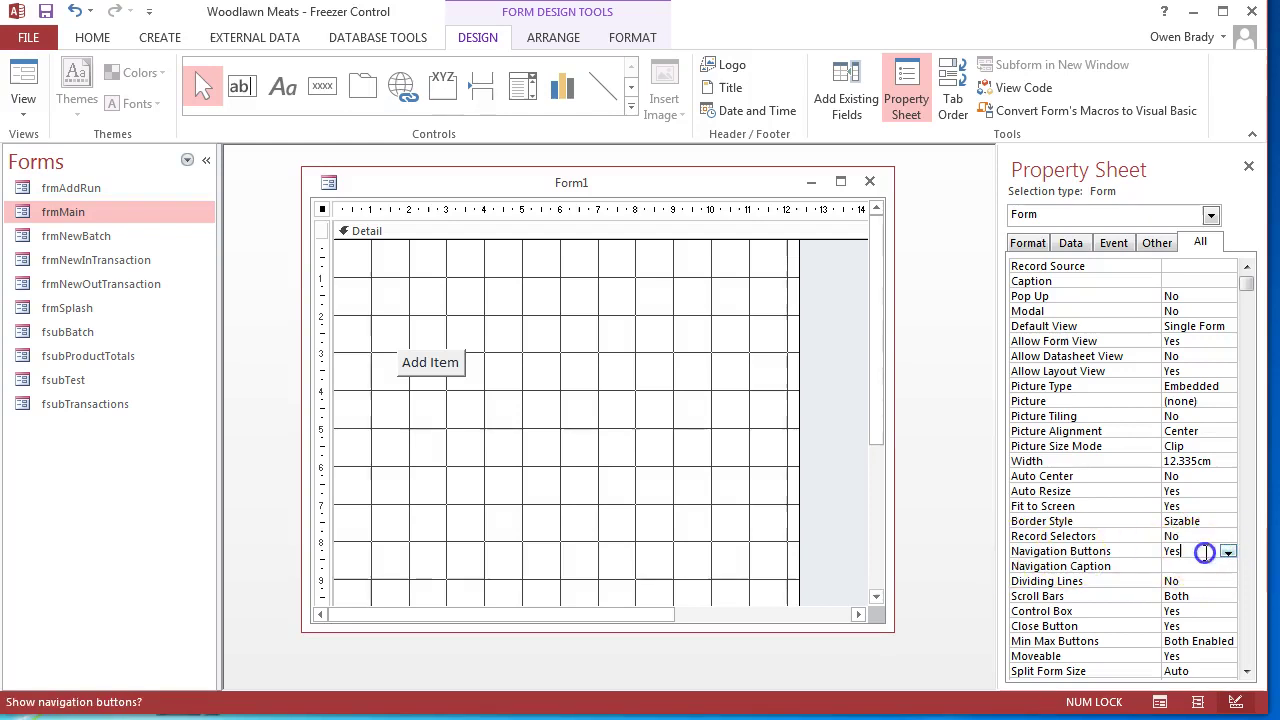
pyautogui.click(1228, 552)
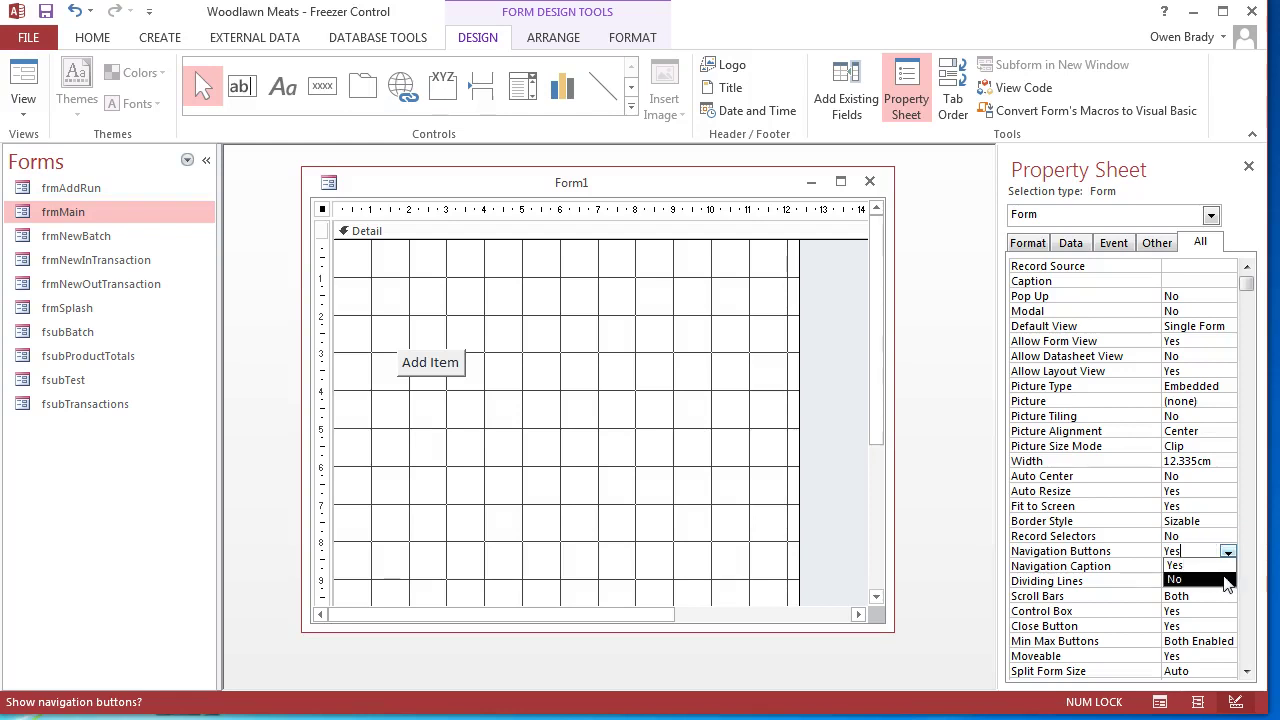
pyautogui.click(1224, 580)
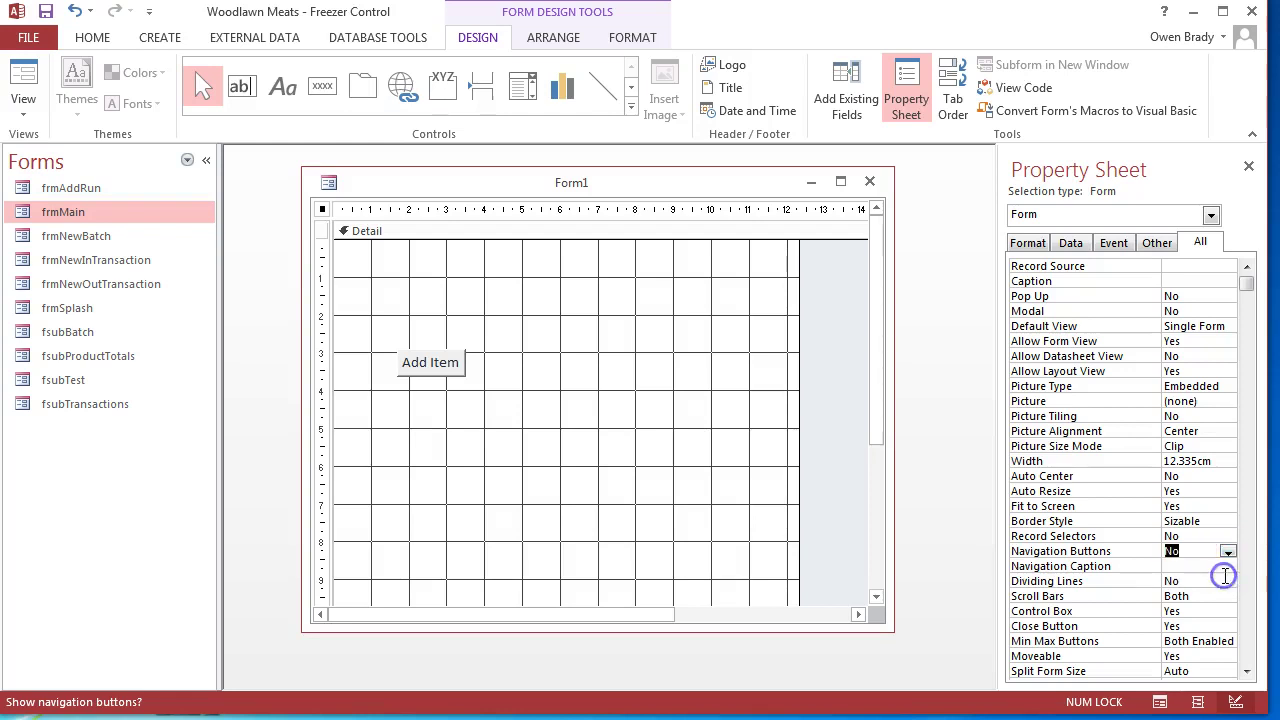
pyautogui.click(18, 88)
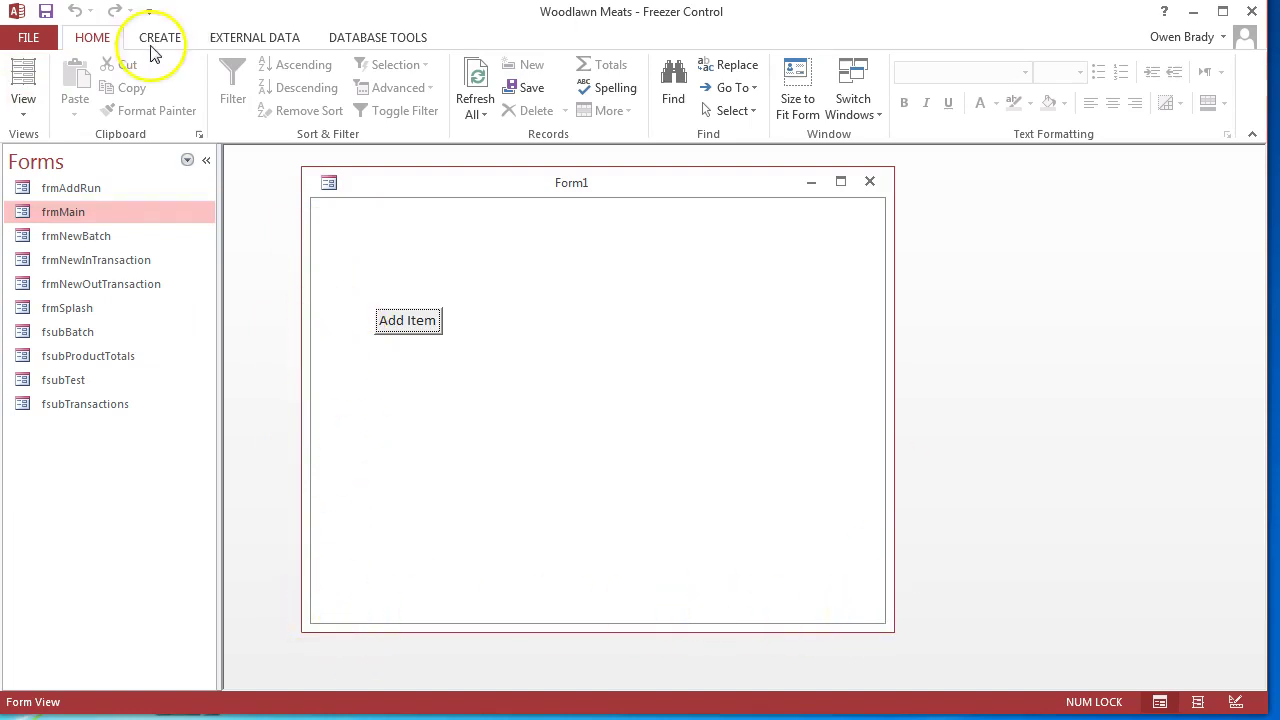
pyautogui.click(23, 106)
# - Add a label reading 'Woodlawn Meats' above the Add Item button
pyautogui.click(80, 234)
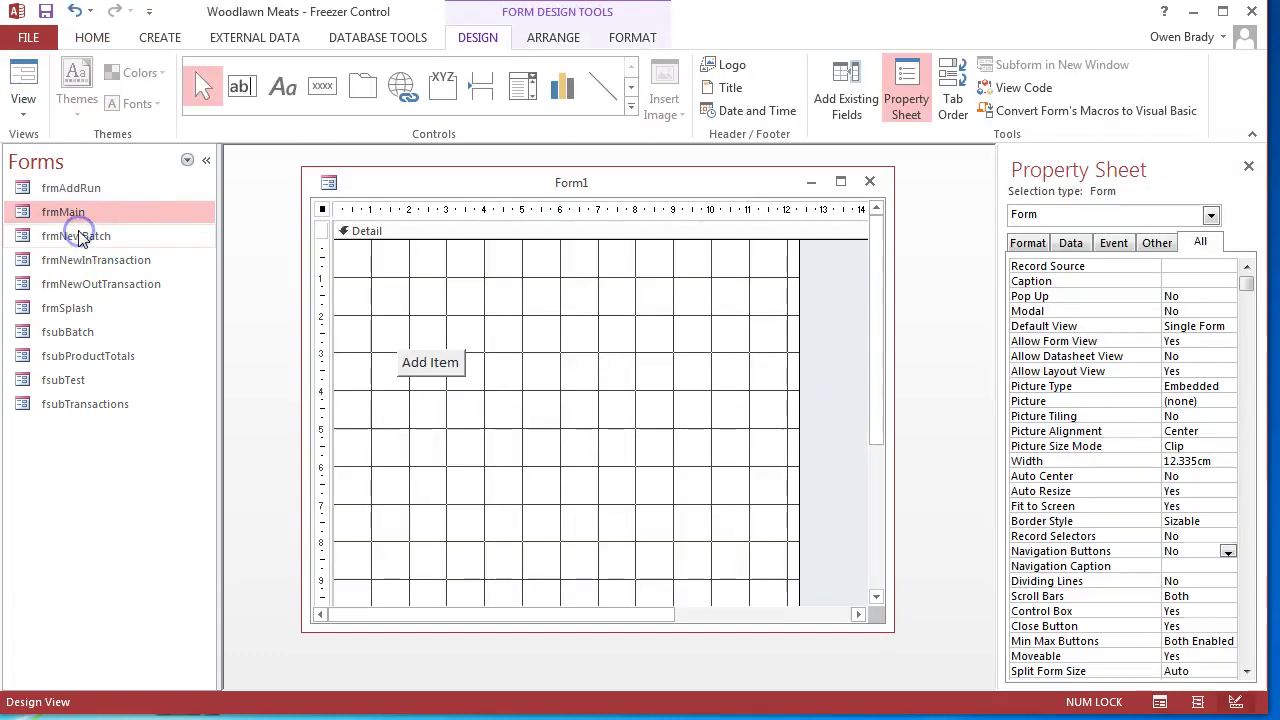
pyautogui.click(283, 92)
pyautogui.moveTo(469, 255); pyautogui.dragTo(708, 314)
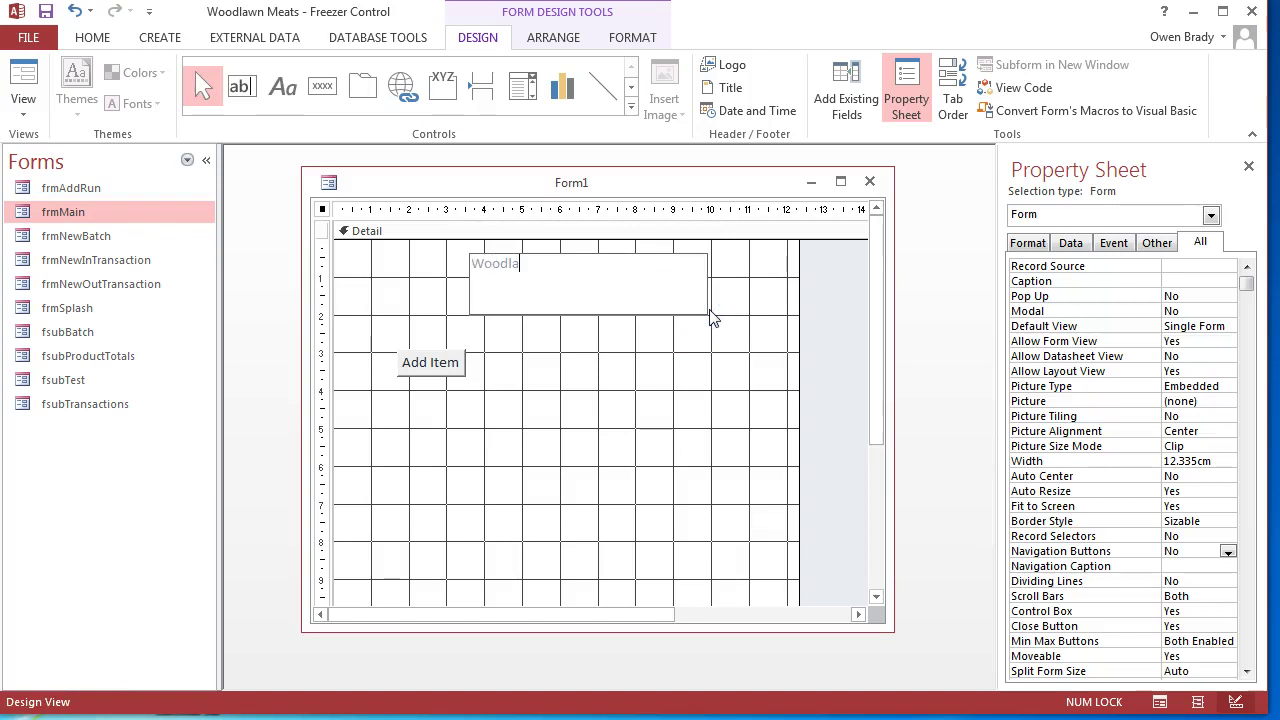
pyautogui.write('Woodlawn Meats')
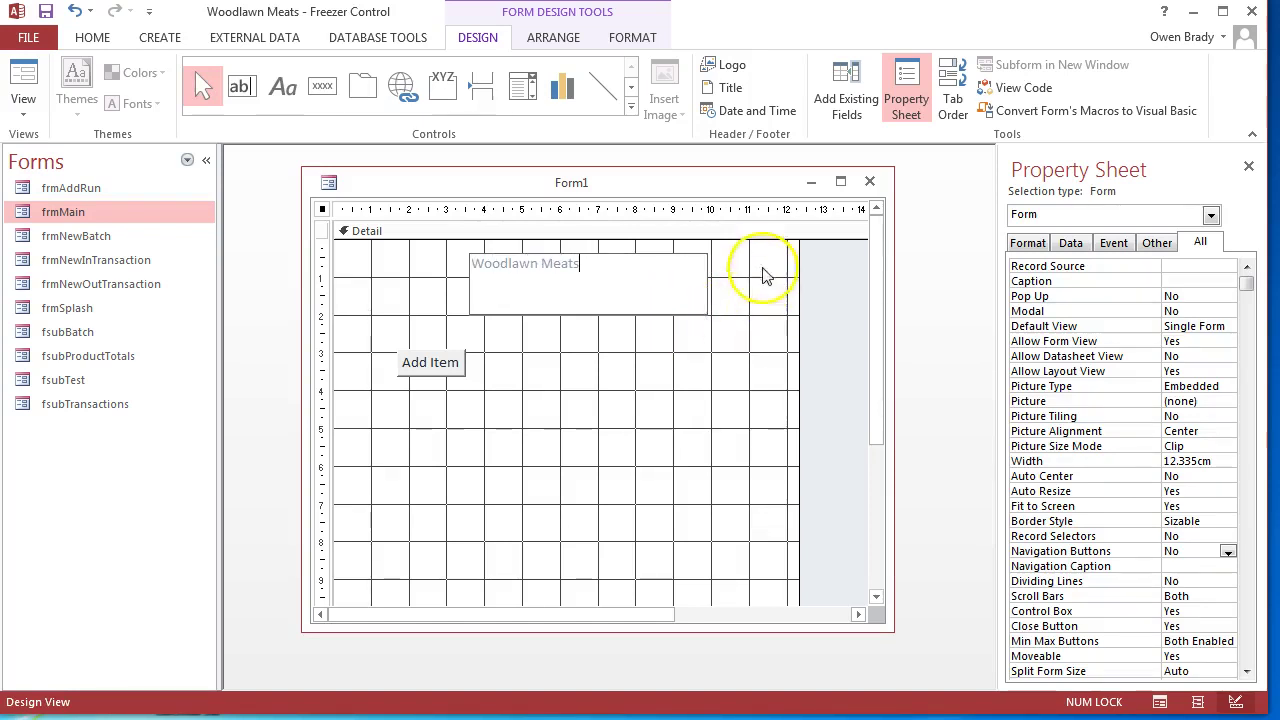
# - Format the Woodlawn Meats title at font size 22, centre-aligned
pyautogui.moveTo(750, 253); pyautogui.dragTo(456, 345)
pyautogui.click(630, 37)
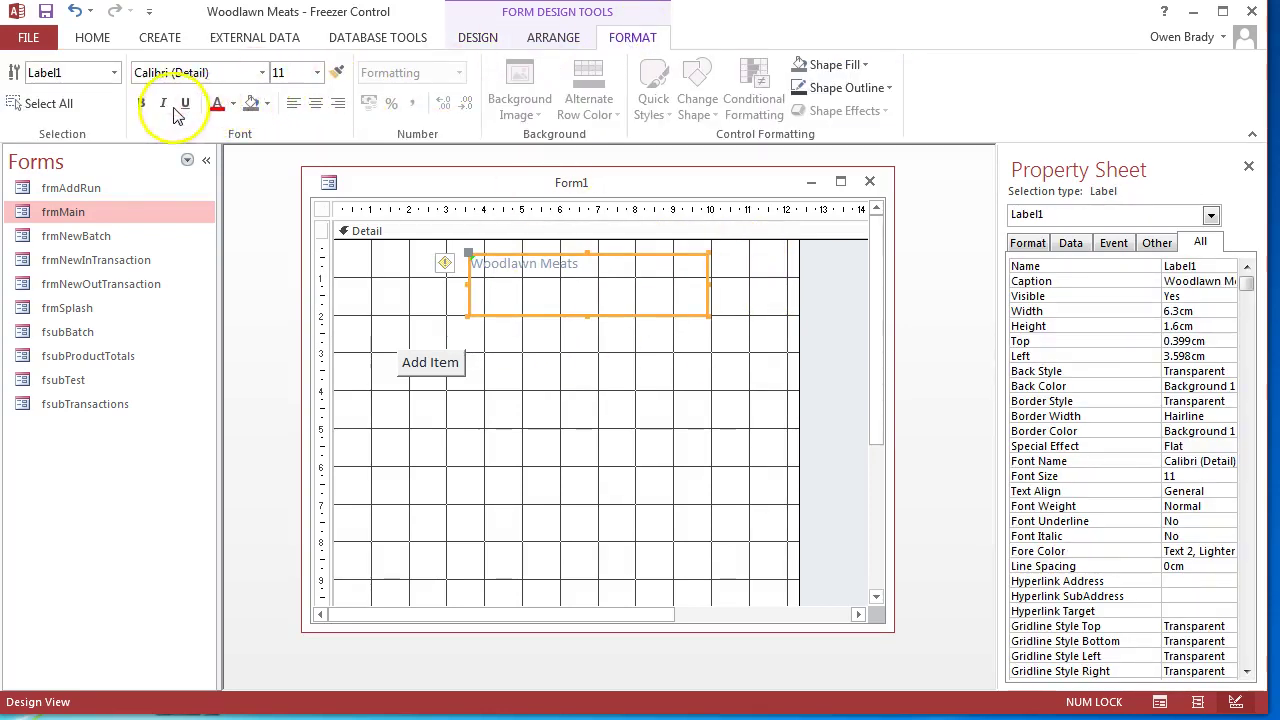
pyautogui.click(317, 72)
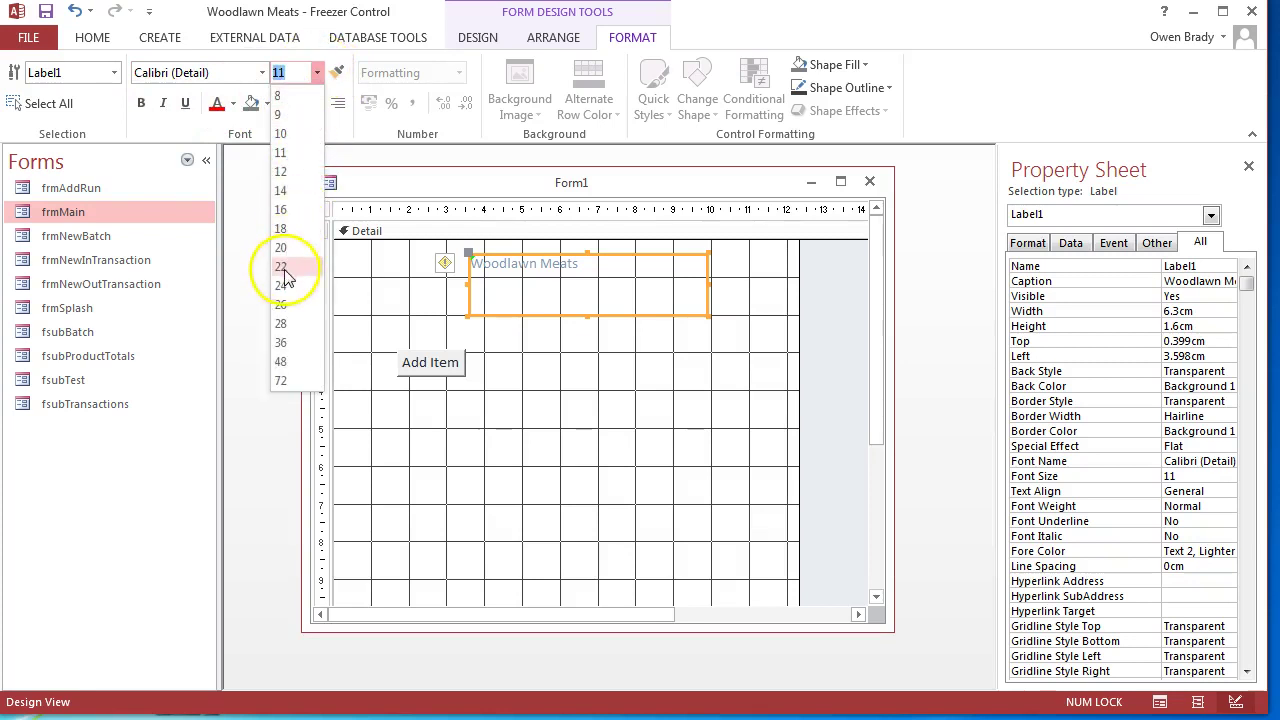
pyautogui.click(281, 266)
pyautogui.click(314, 104)
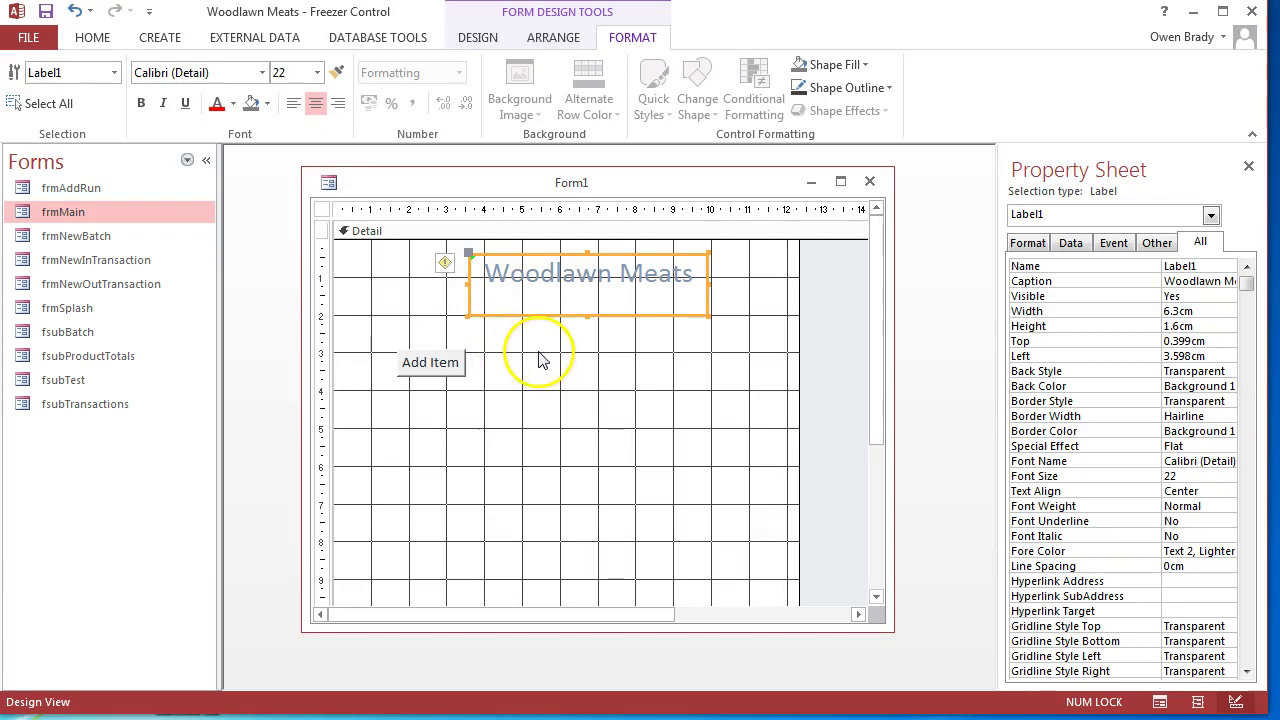
# - Draw a second button below Add Item, set to open the rptProductReport report
pyautogui.click(479, 38)
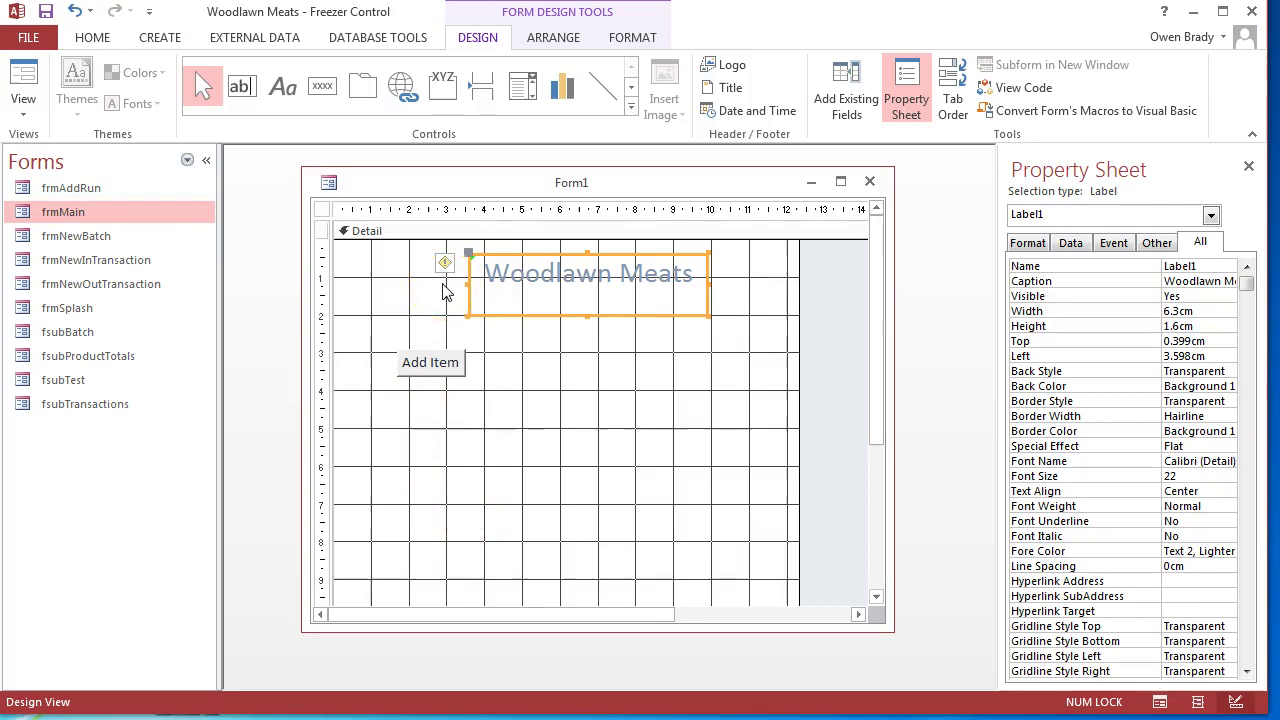
pyautogui.click(322, 86)
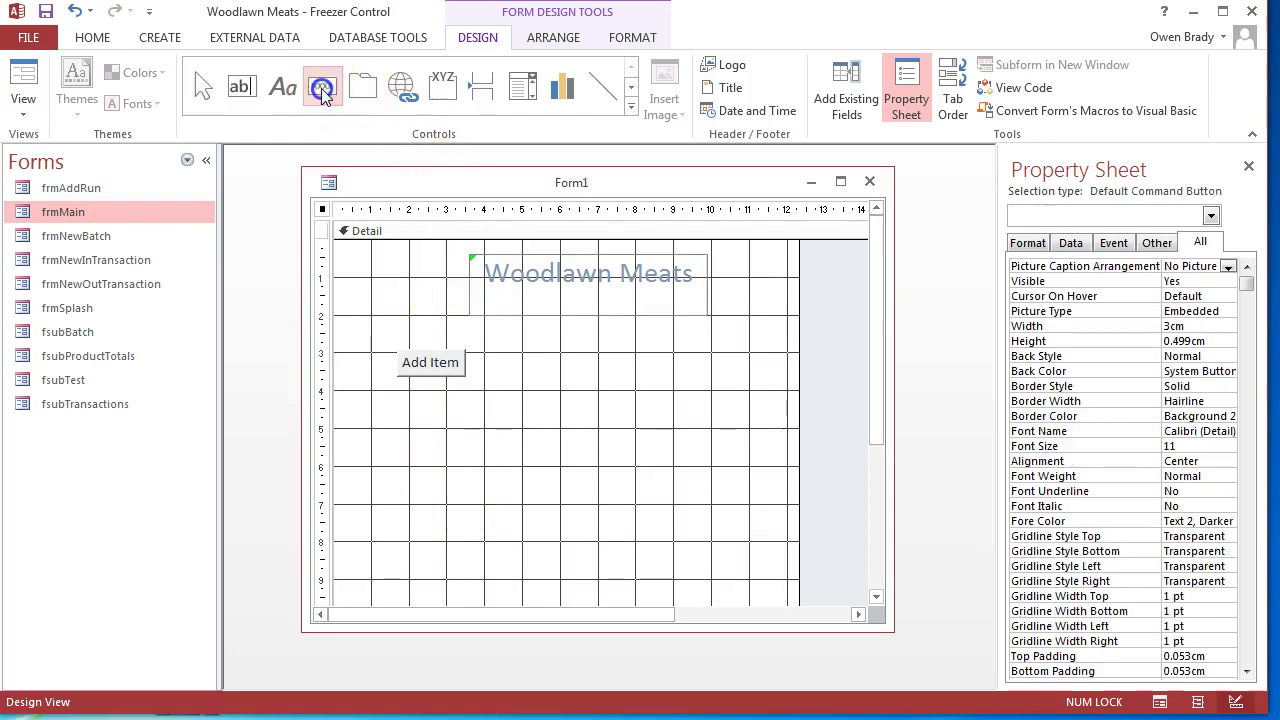
pyautogui.moveTo(398, 536); pyautogui.dragTo(511, 574)
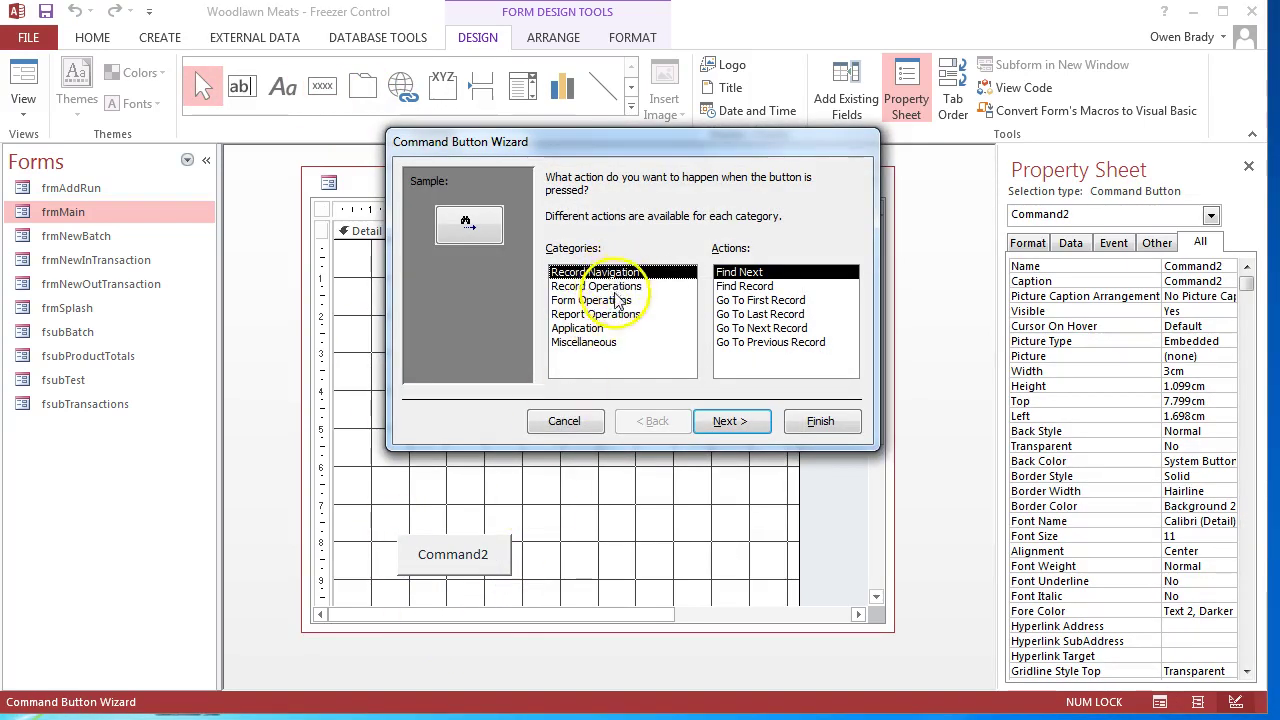
pyautogui.click(605, 314)
pyautogui.click(745, 287)
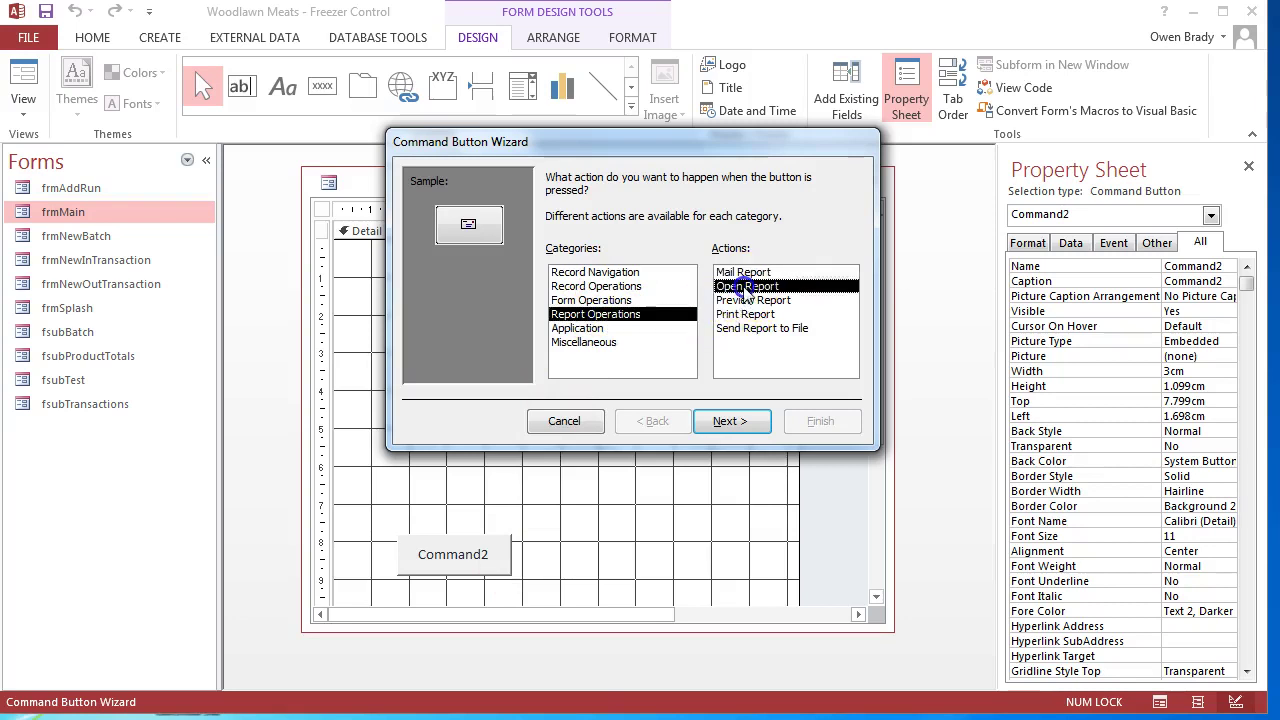
pyautogui.click(730, 421)
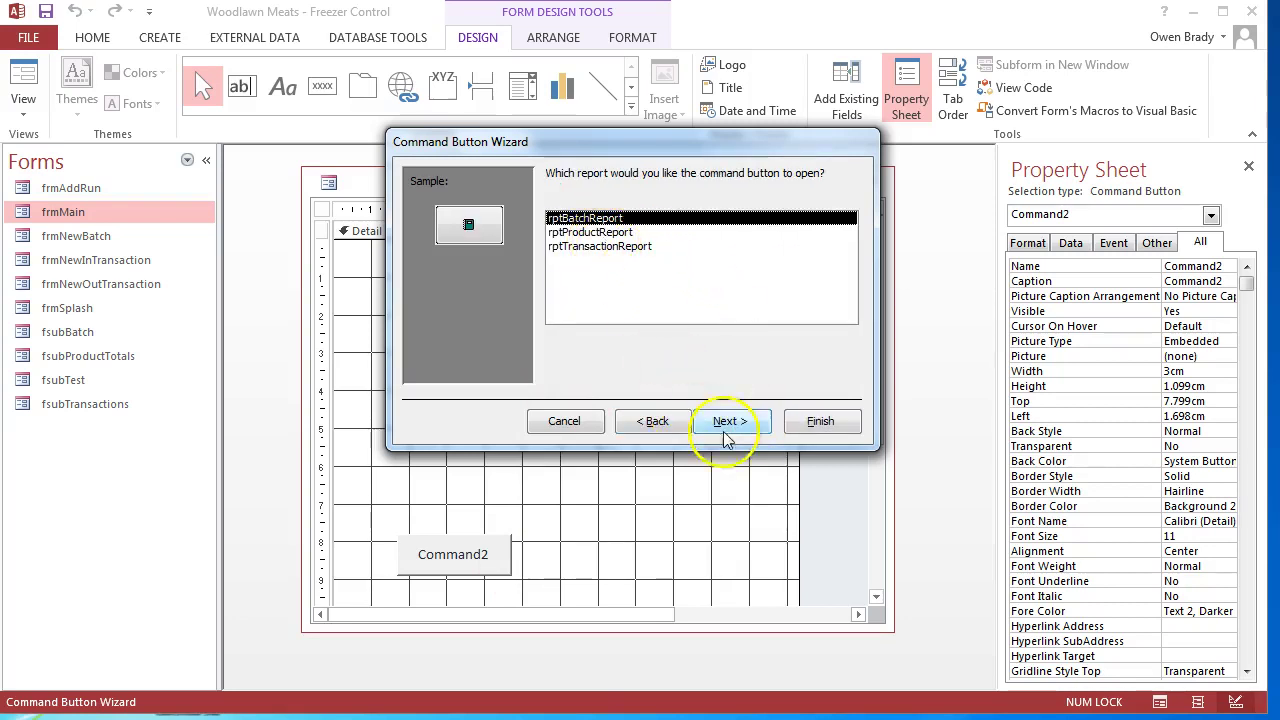
pyautogui.click(590, 232)
pyautogui.click(733, 420)
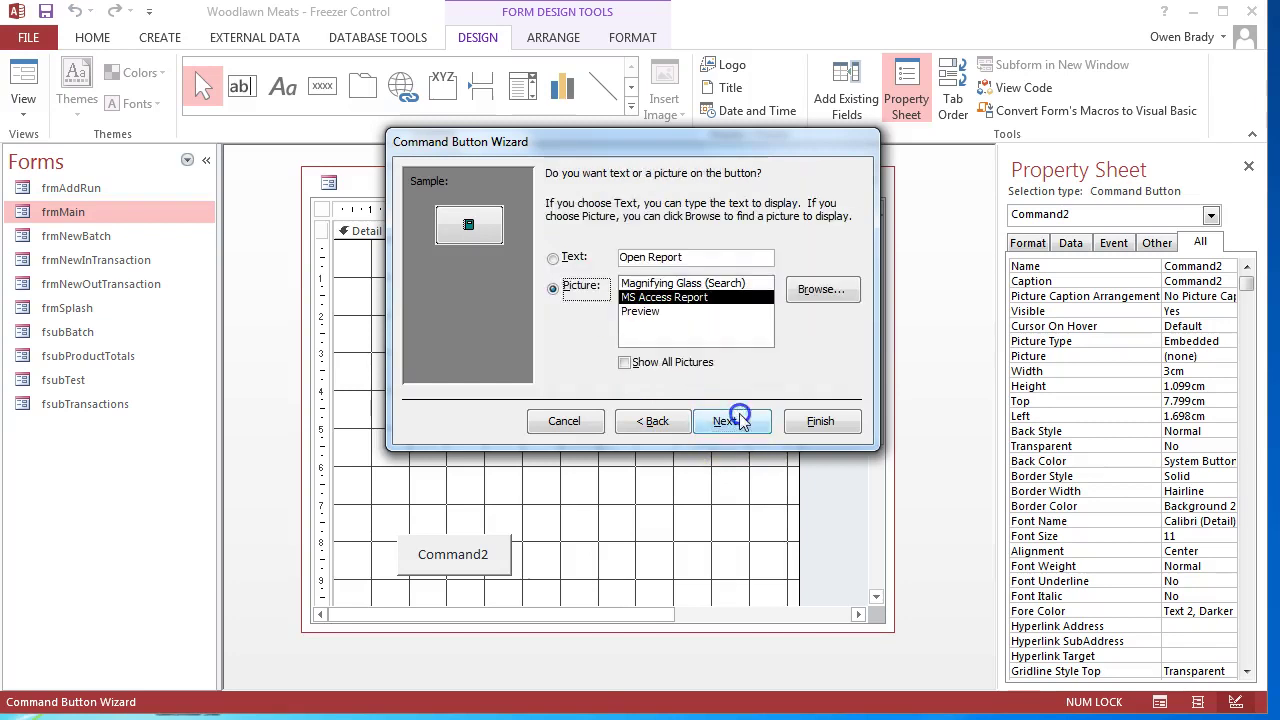
# - Caption the new button 'Product Report' and finish the wizard
pyautogui.click(680, 258)
pyautogui.moveTo(680, 258); pyautogui.dragTo(652, 258)
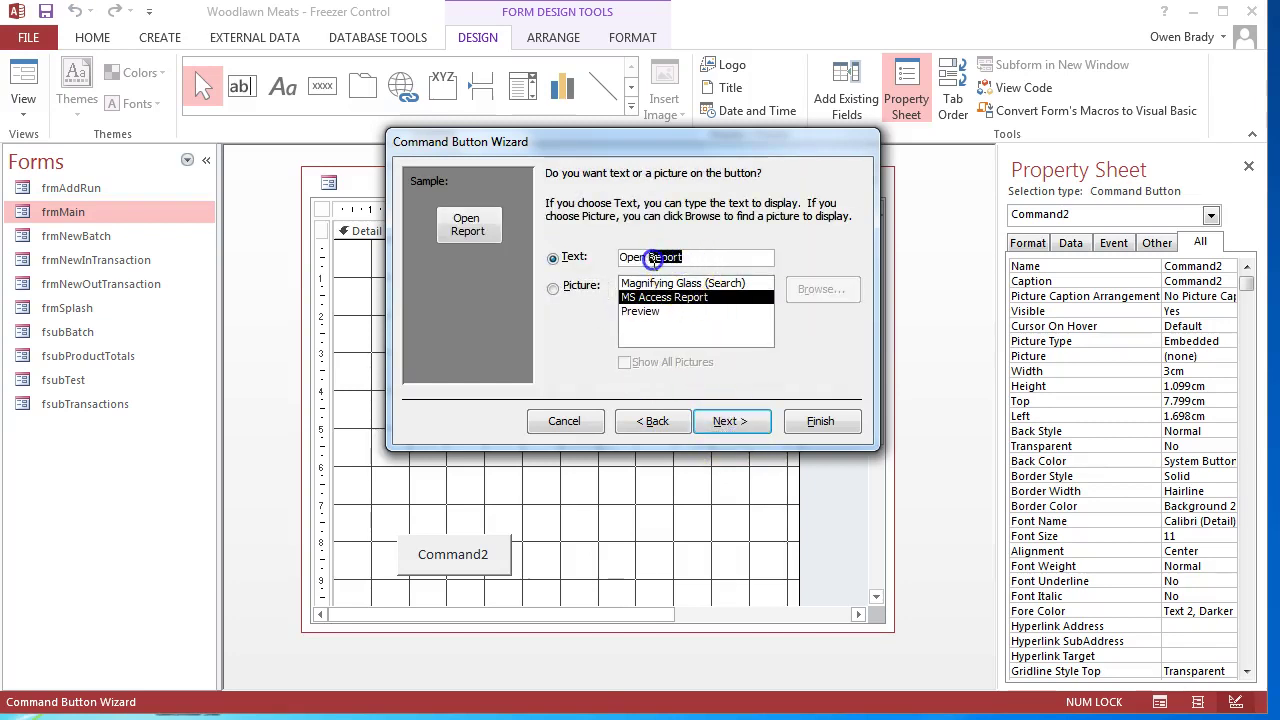
pyautogui.press('BackSpace')
pyautogui.press('BackSpace')
pyautogui.press('BackSpace')
pyautogui.press('BackSpace')
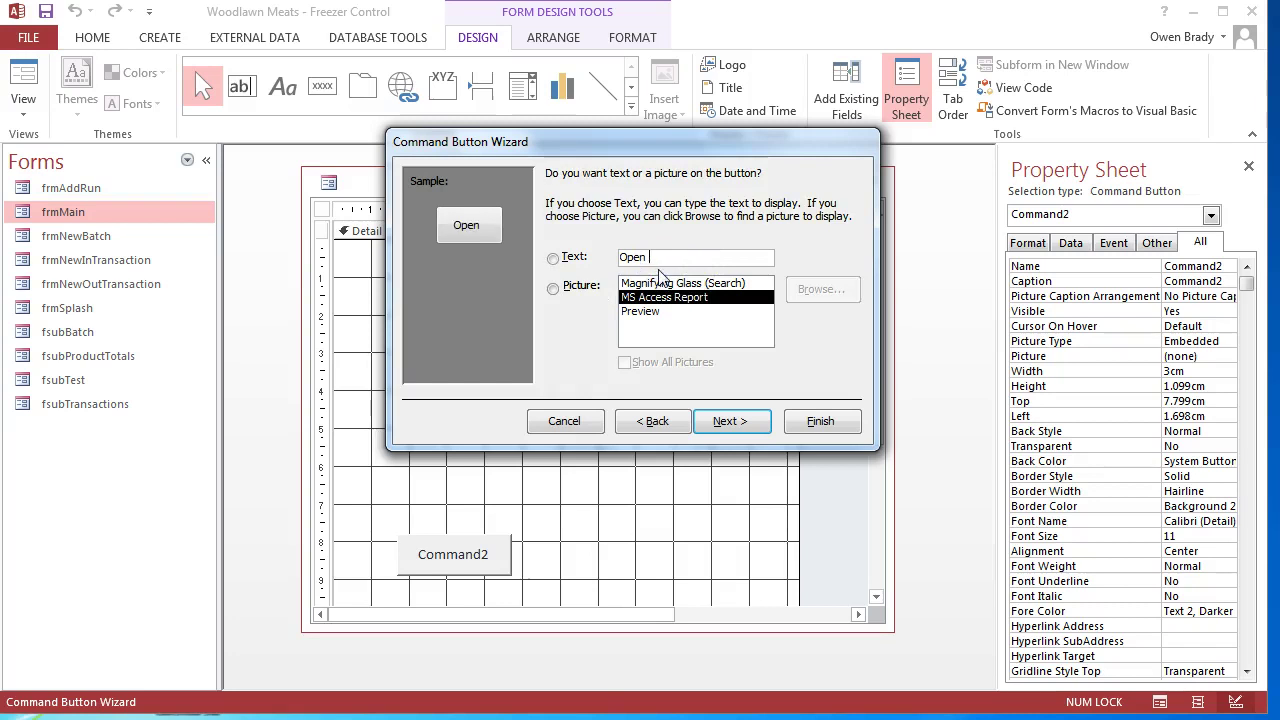
pyautogui.write('Pro')
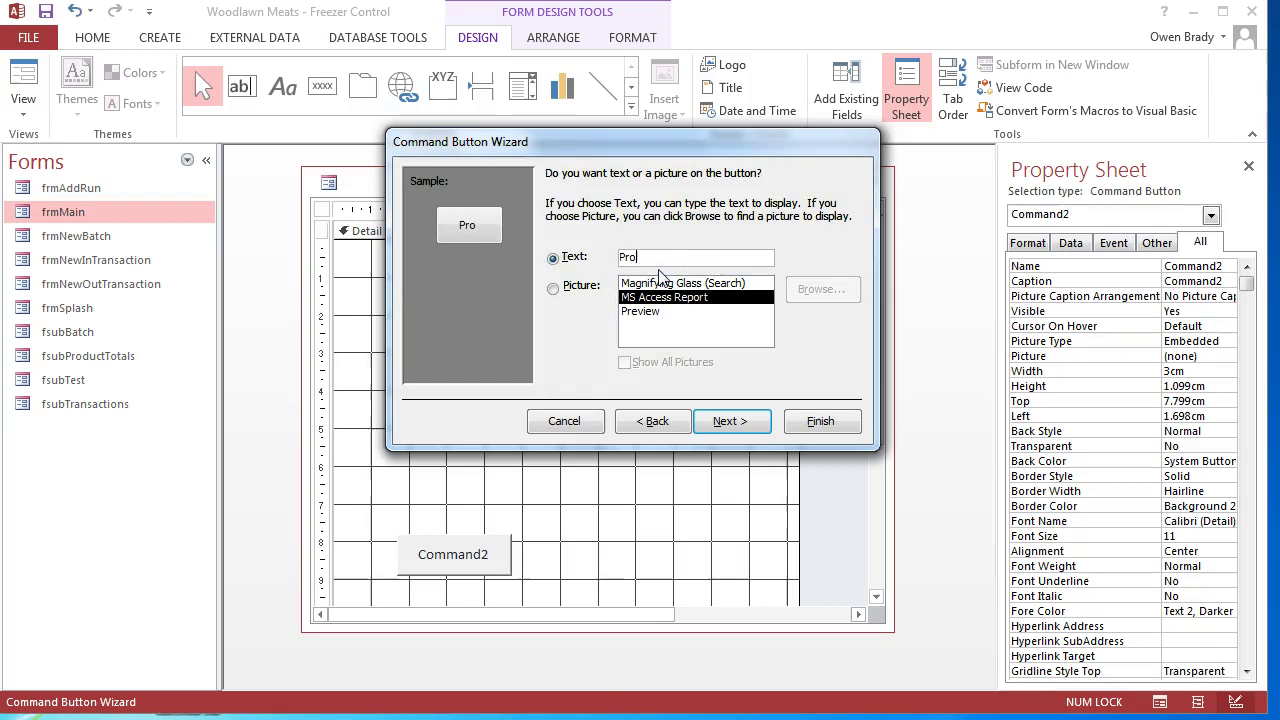
pyautogui.write('duct Report')
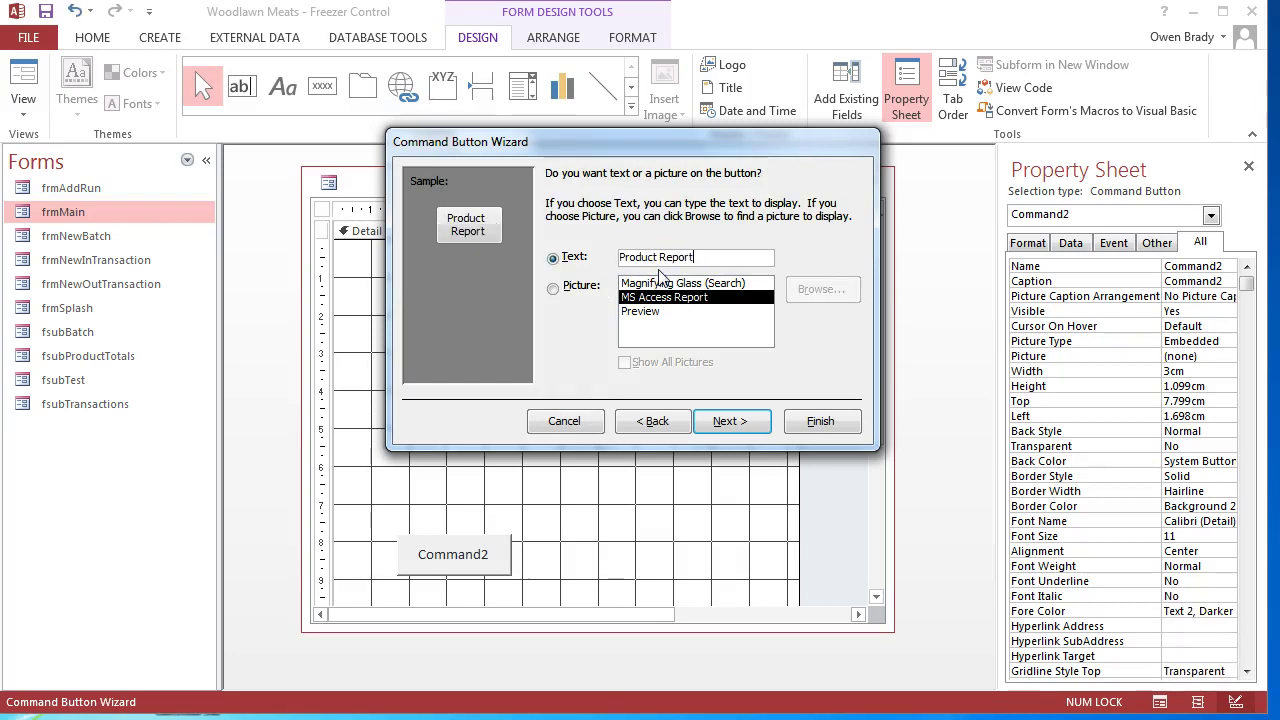
pyautogui.click(736, 422)
pyautogui.click(808, 421)
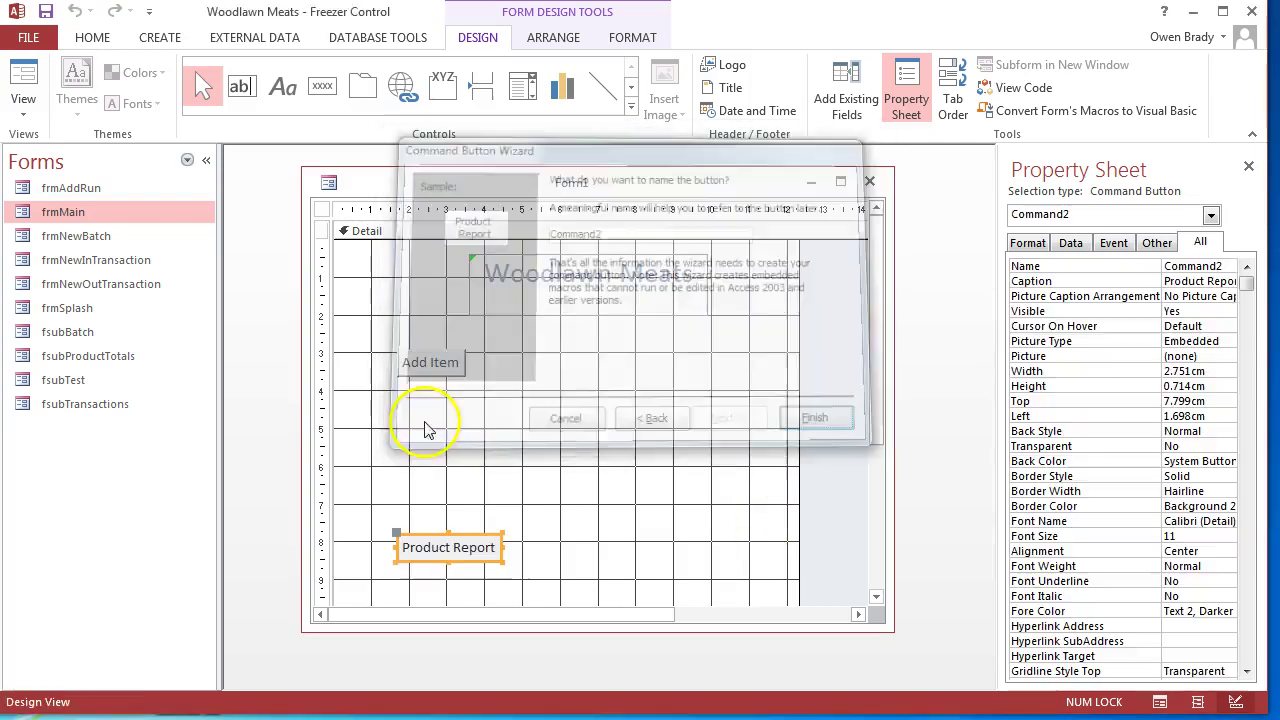
pyautogui.click(23, 78)
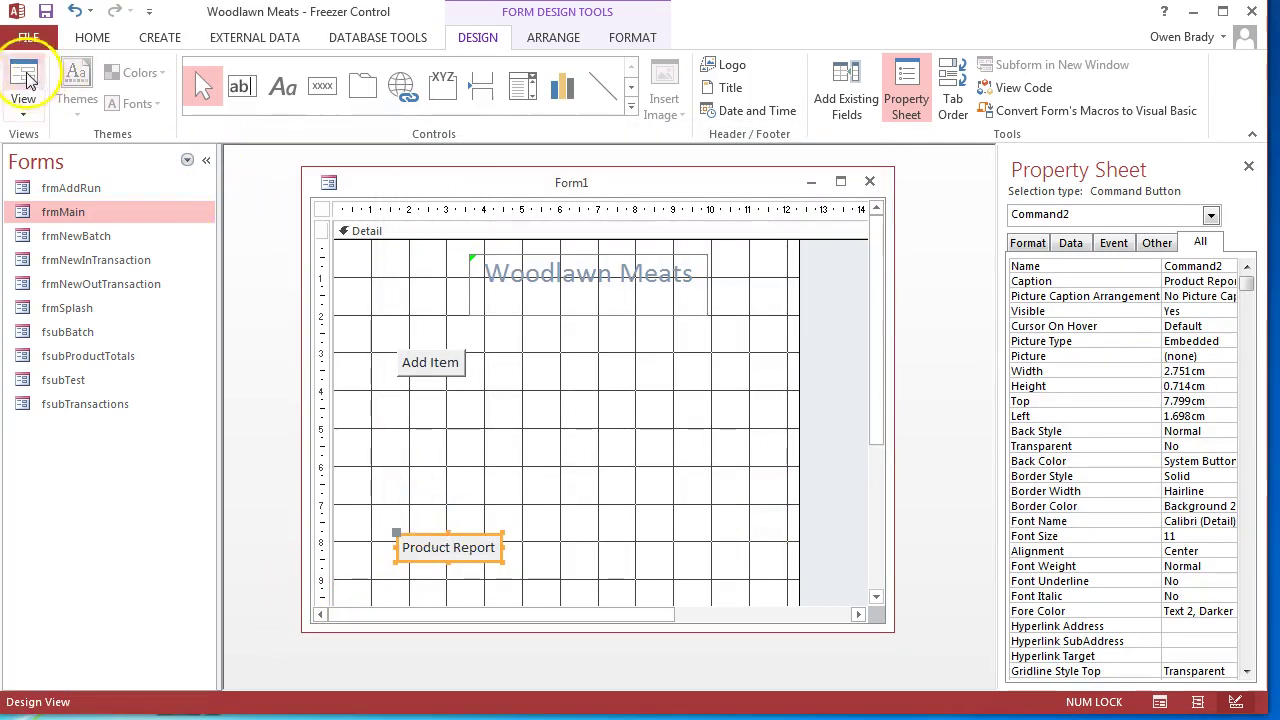
pyautogui.click(456, 506)
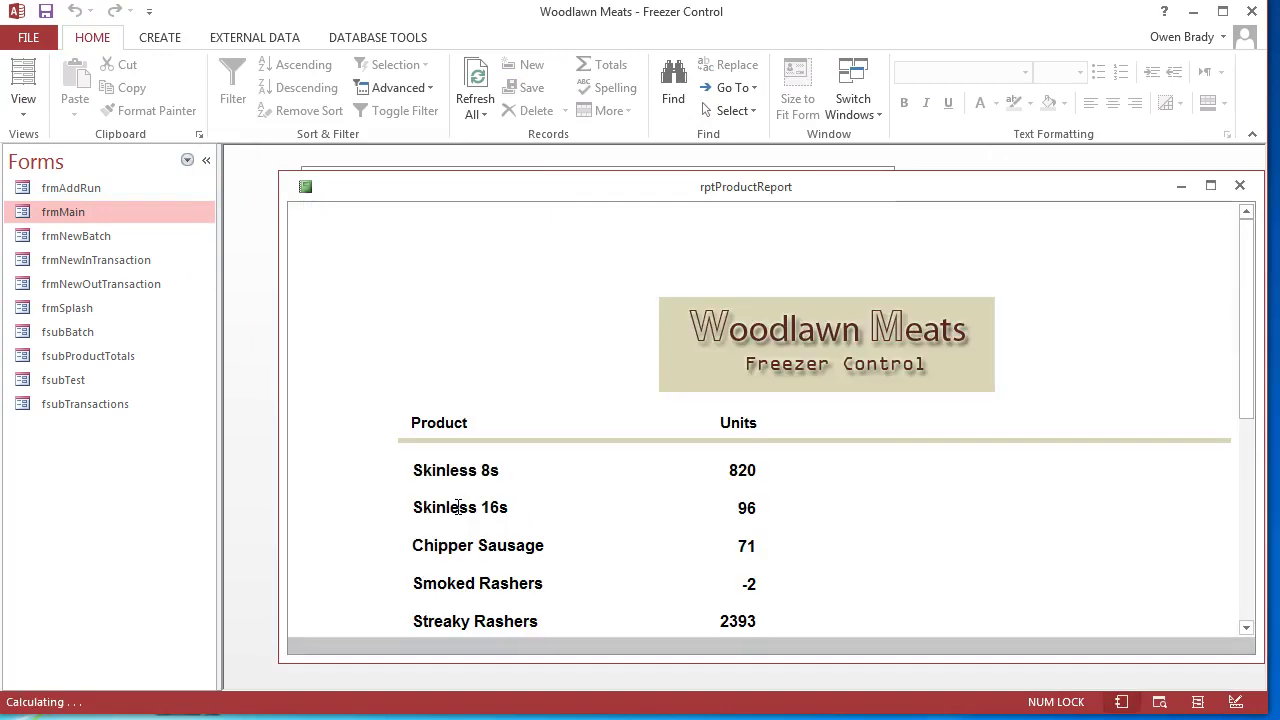
pyautogui.click(1240, 186)
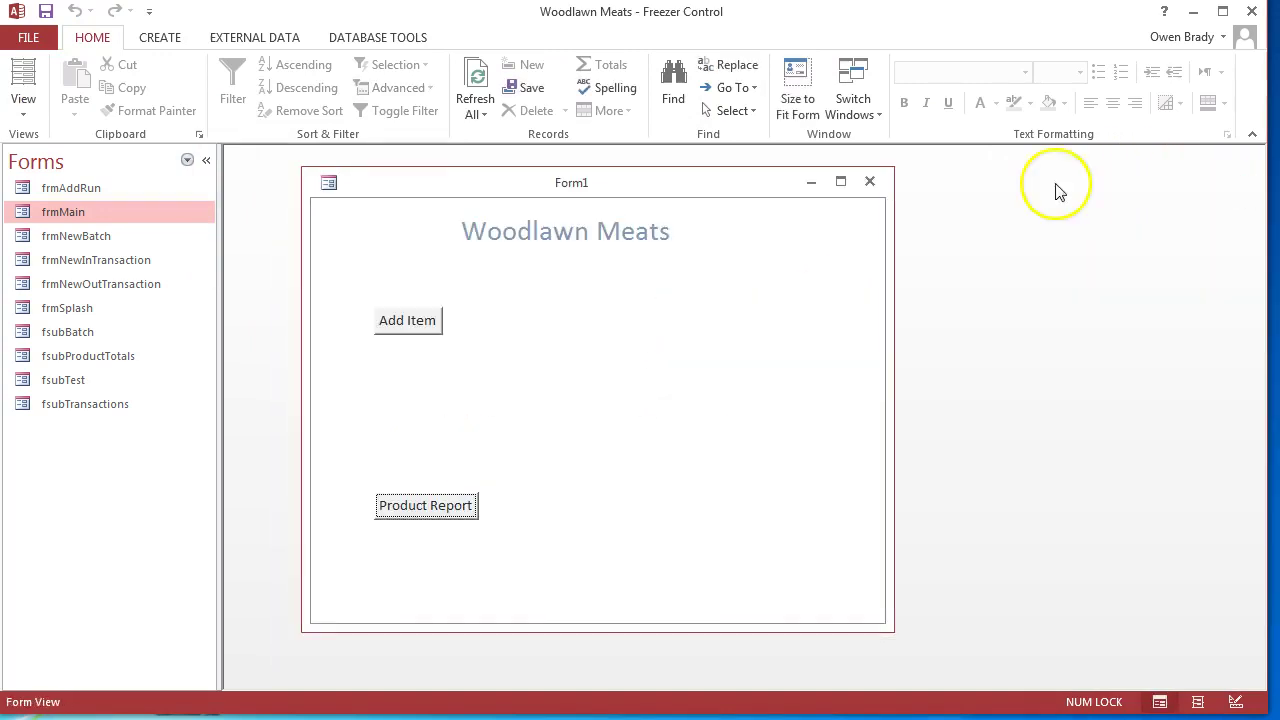
pyautogui.click(20, 110)
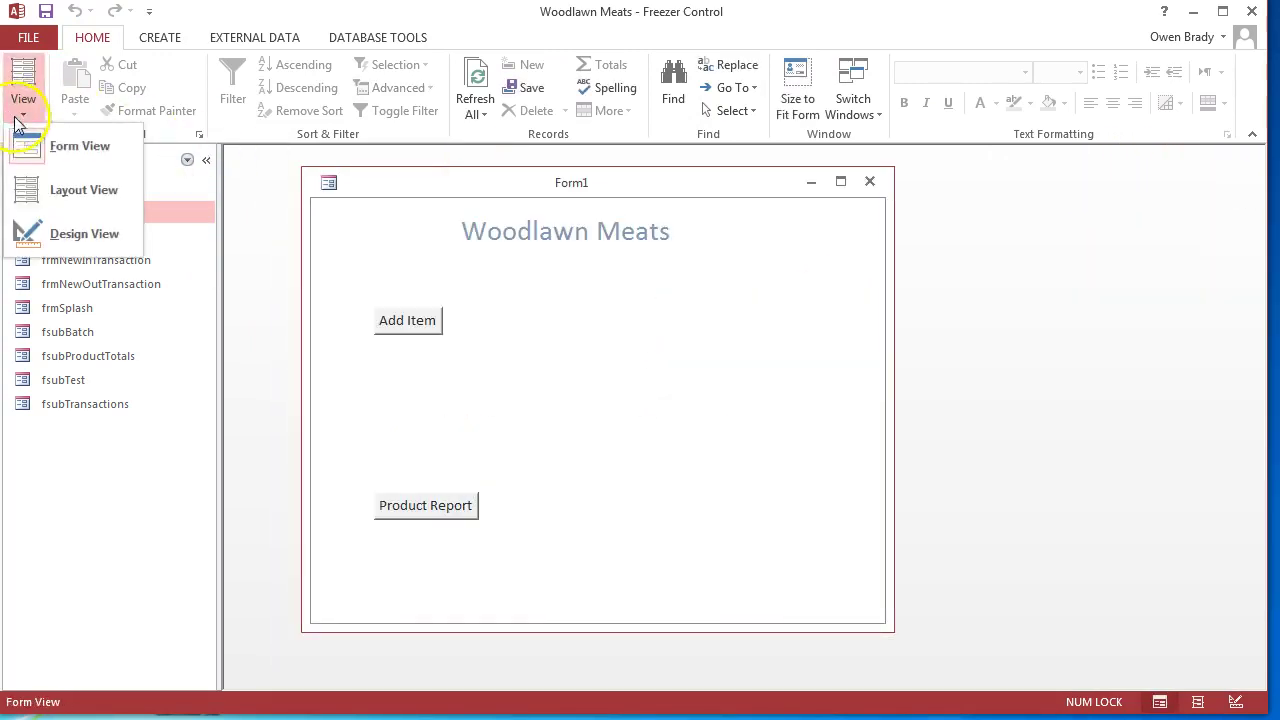
pyautogui.click(69, 238)
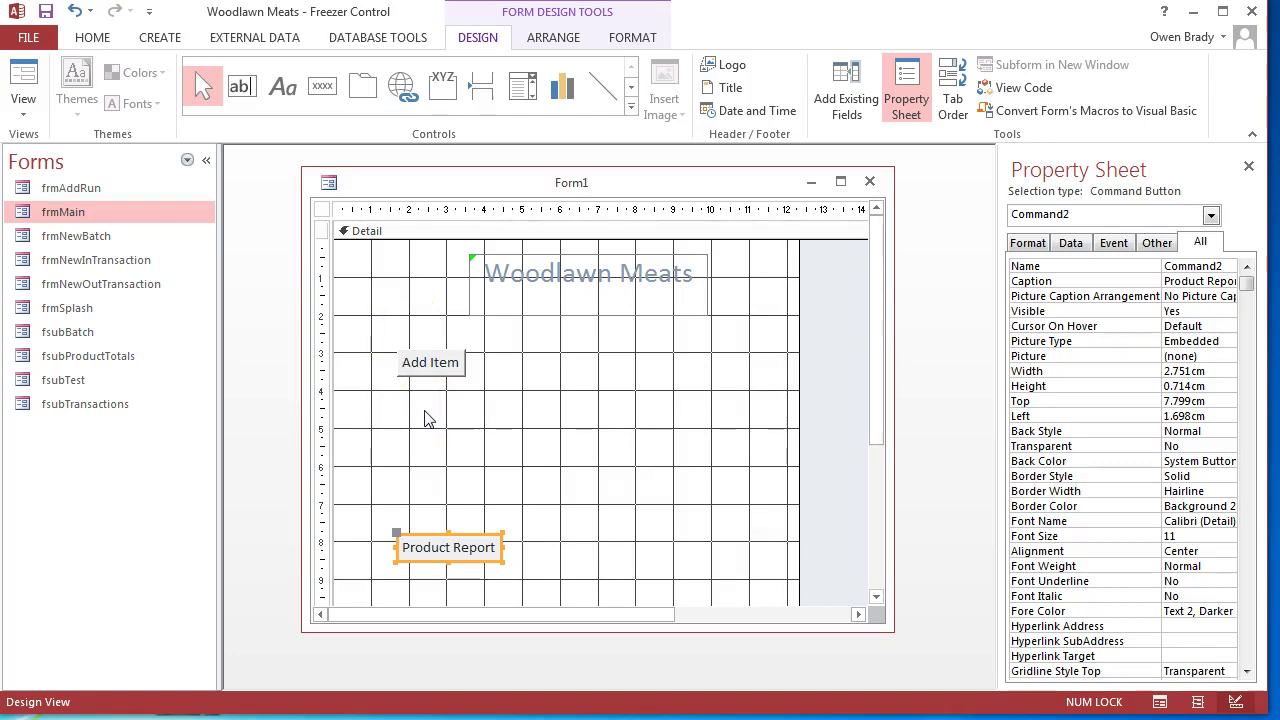
# - Draw a rectangle around the Add Item button and view Form1 in Form View
pyautogui.click(631, 108)
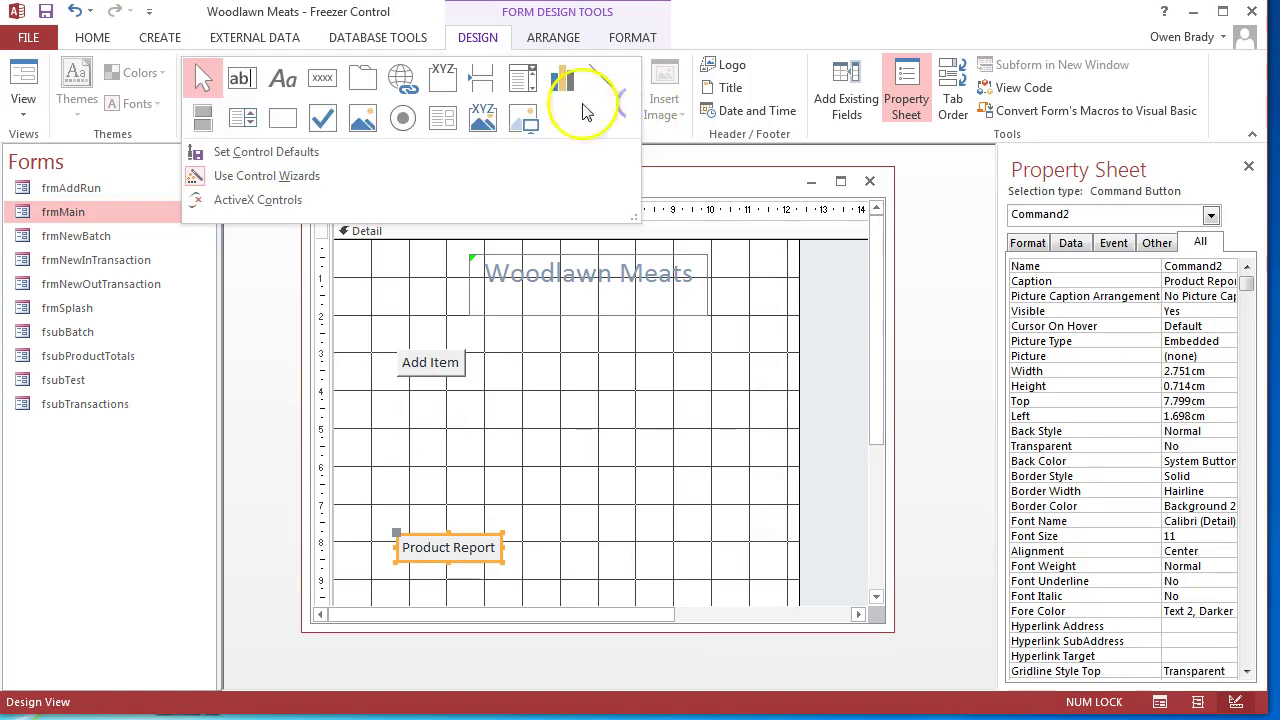
pyautogui.click(287, 121)
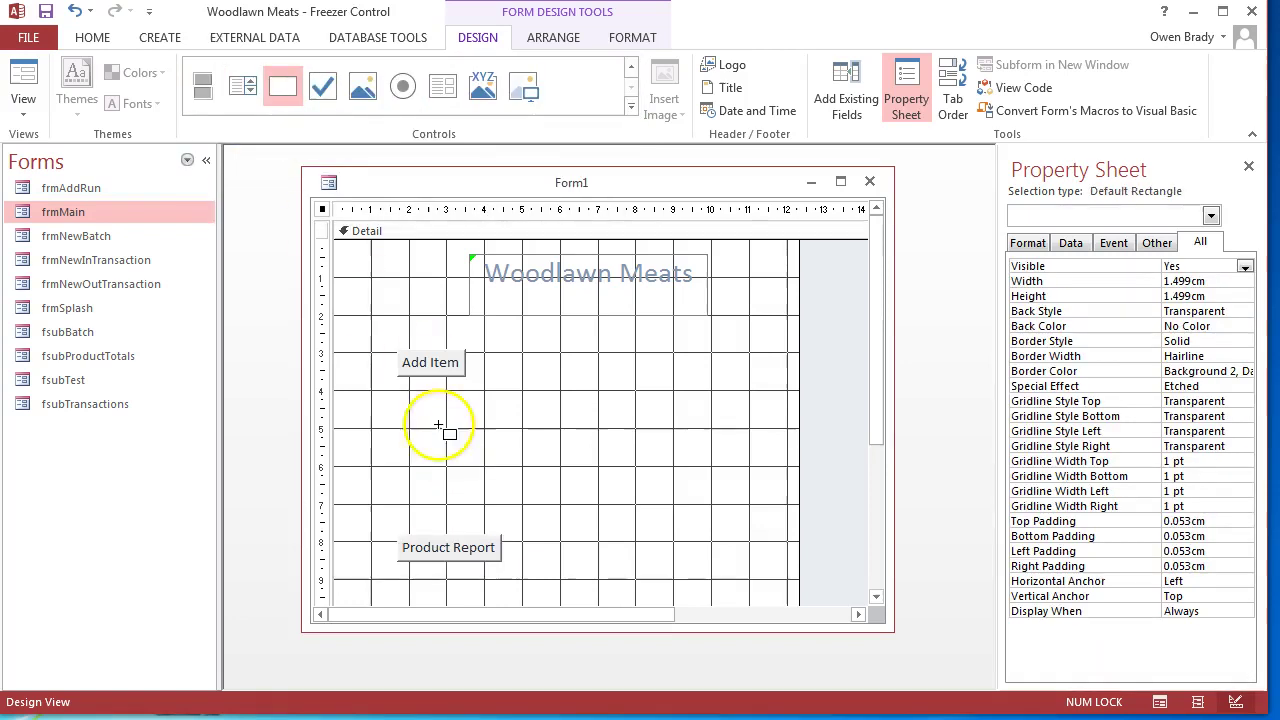
pyautogui.moveTo(372, 329); pyautogui.dragTo(579, 504)
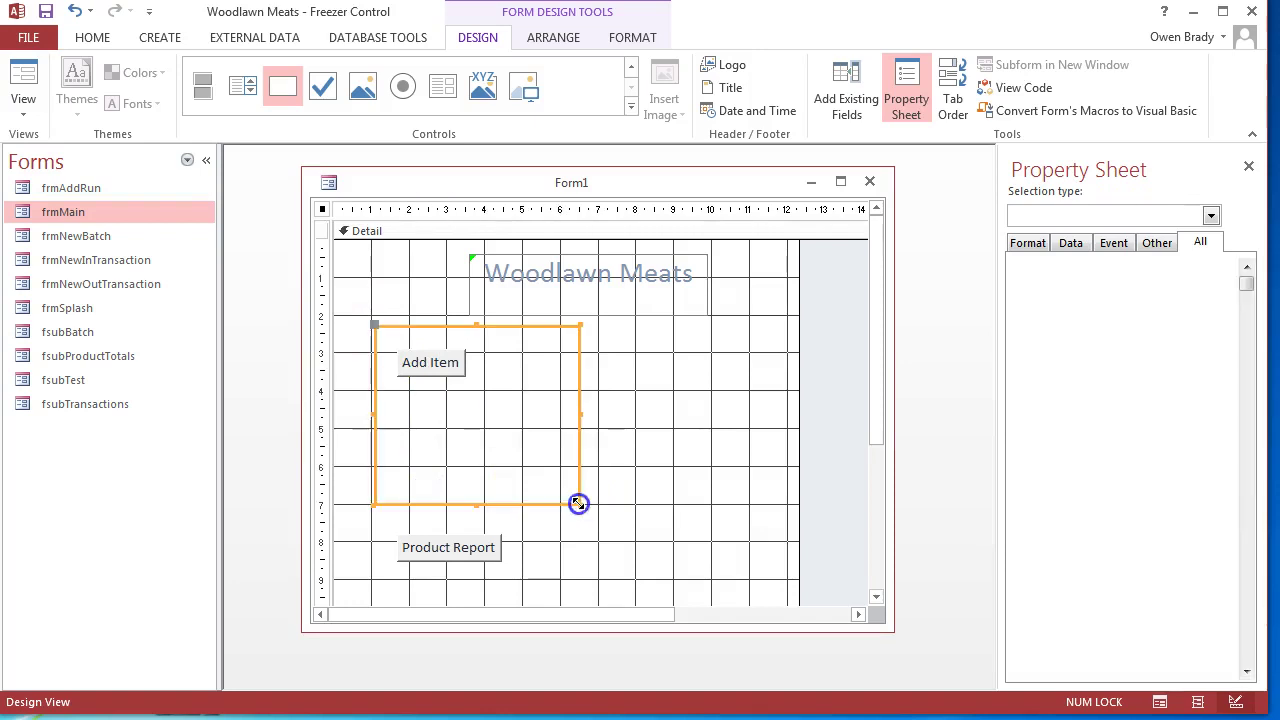
pyautogui.click(23, 78)
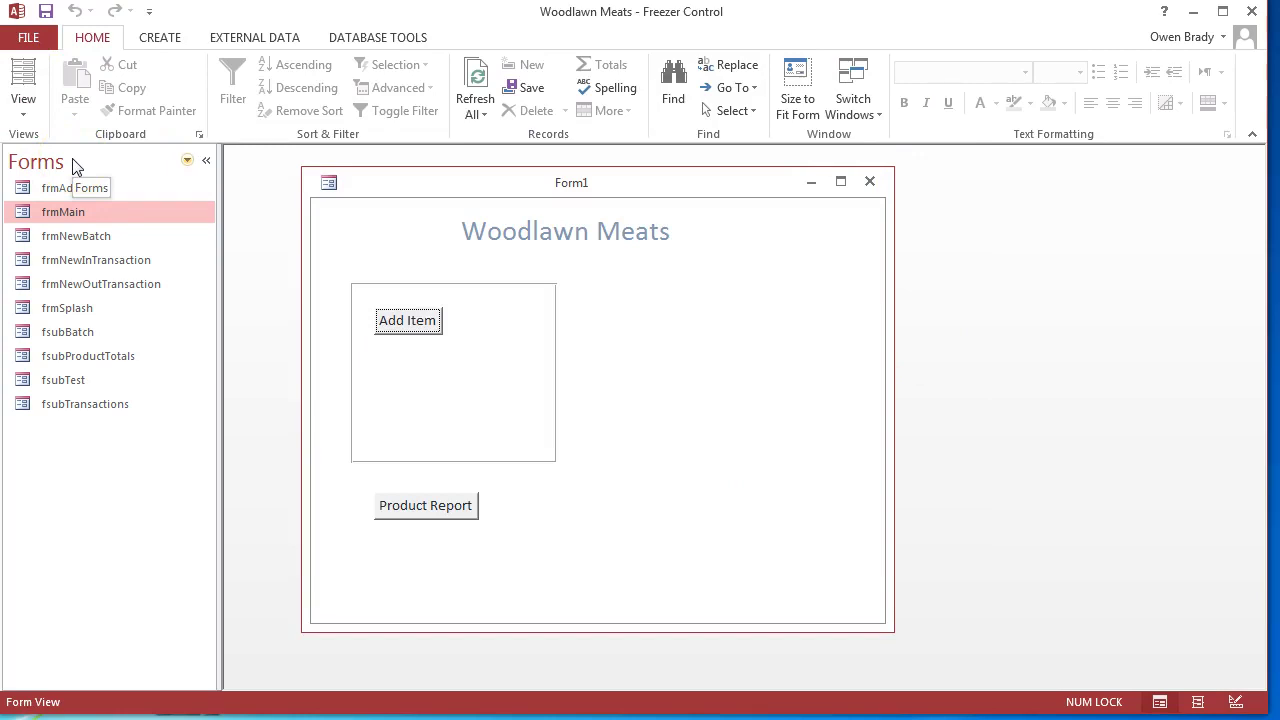
# - Save Form1 as frmSwtichboard and close its window
pyautogui.click(45, 11)
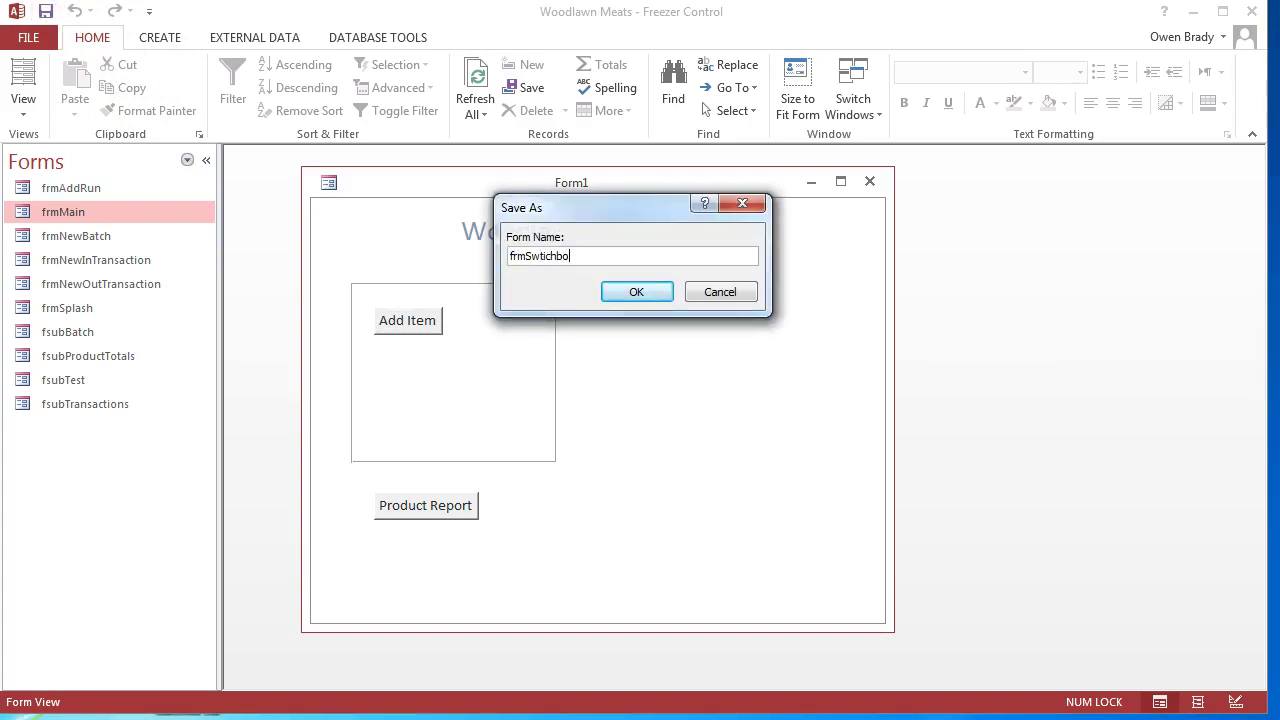
pyautogui.click(595, 256)
pyautogui.click(648, 292)
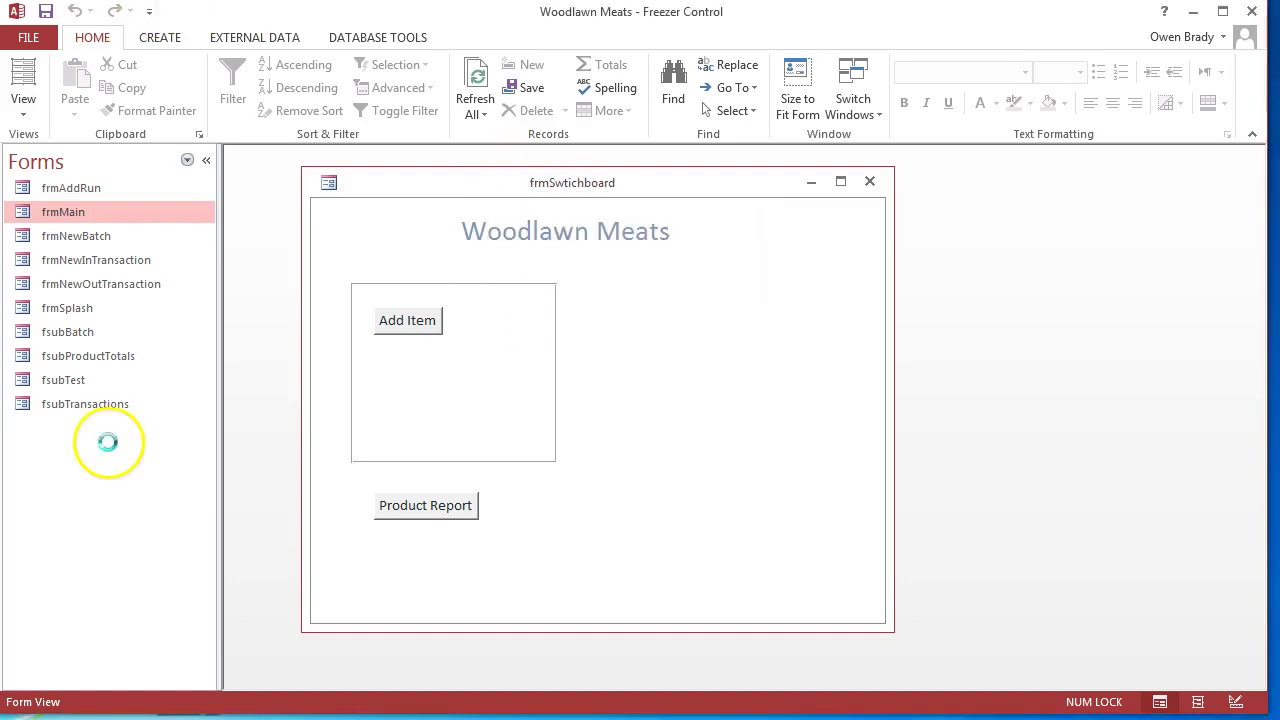
pyautogui.click(870, 181)
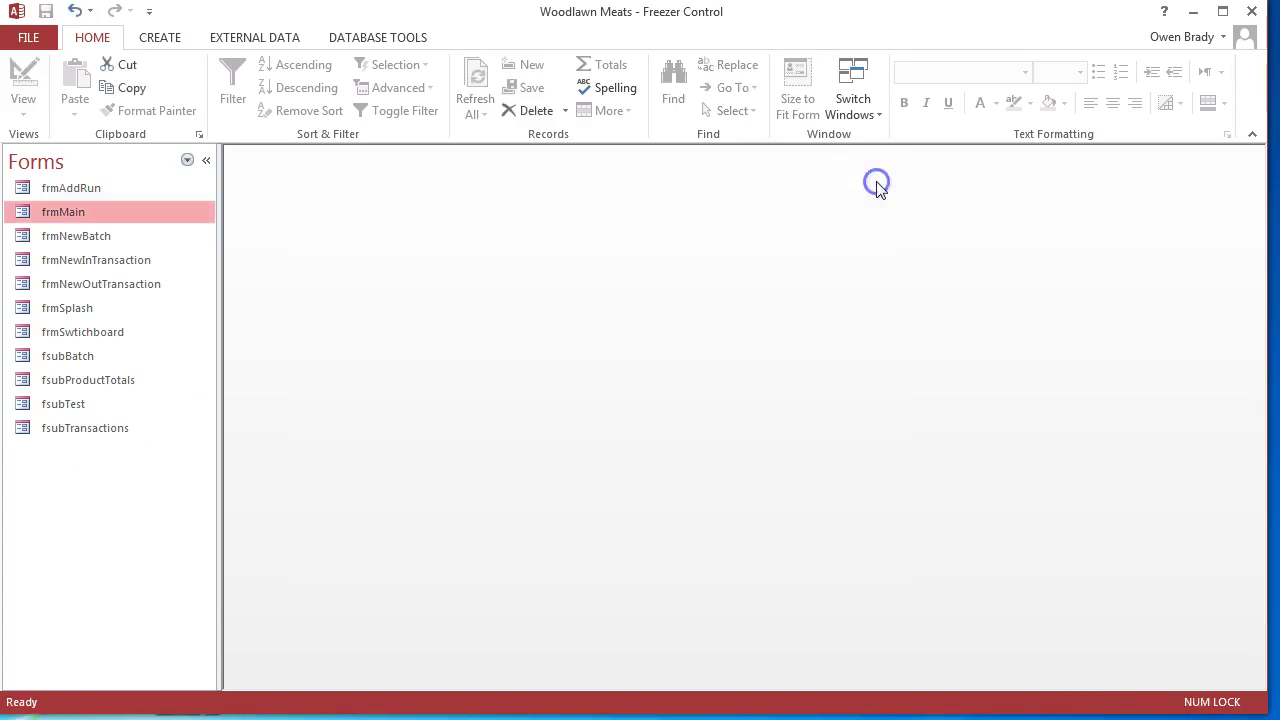
# - Open the frmMain menu form from the Navigation Pane and nudge its window slightly left
pyautogui.click(67, 211)
pyautogui.click(67, 211)
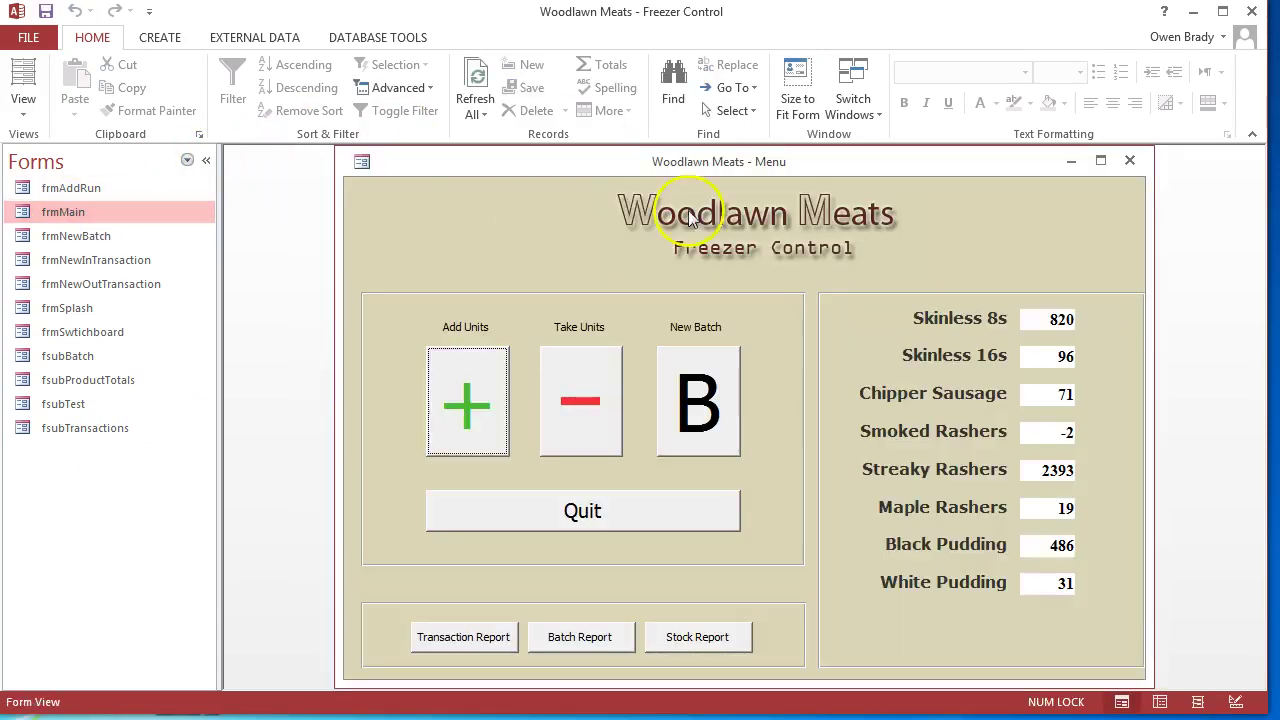
pyautogui.moveTo(733, 167); pyautogui.dragTo(710, 167)
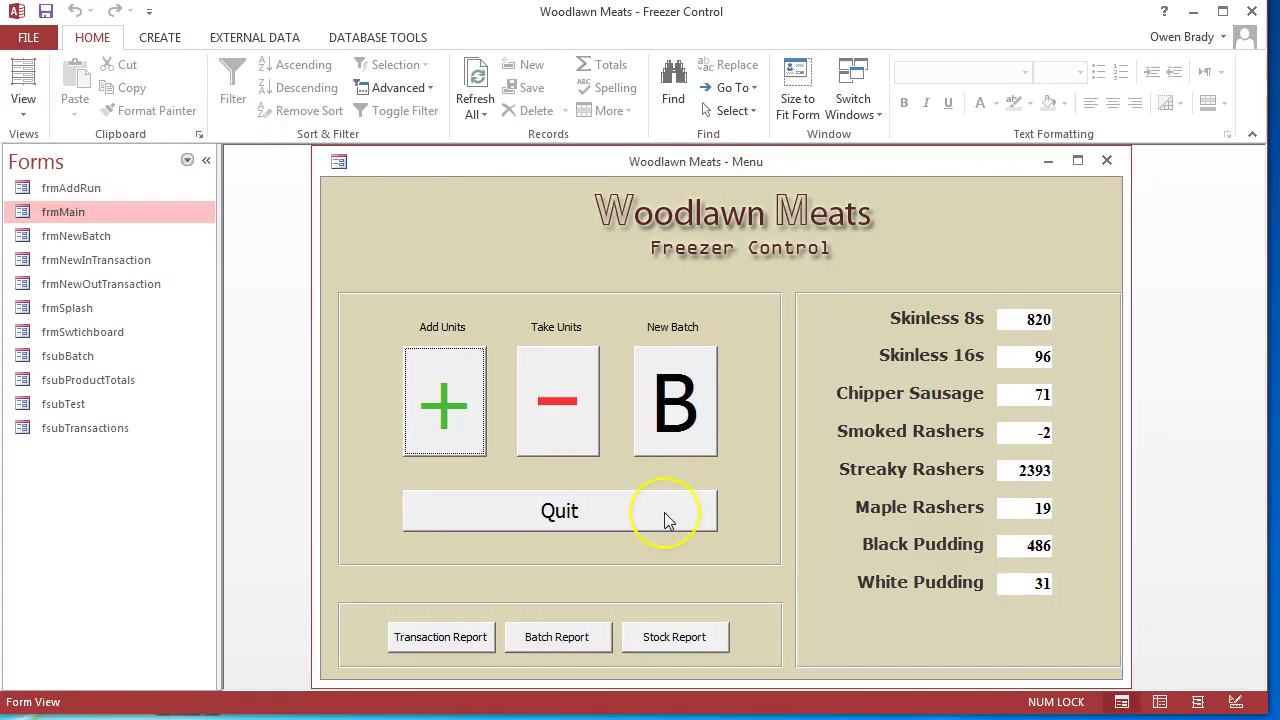